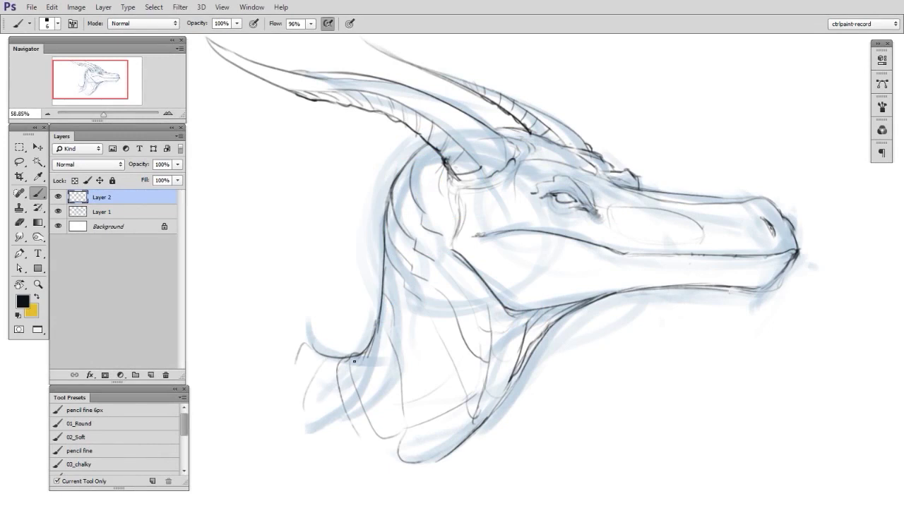
Lower the opacity of Layer 1 to fade the blue rough of the dragon head, and return to Layer 2.
click(130, 211)
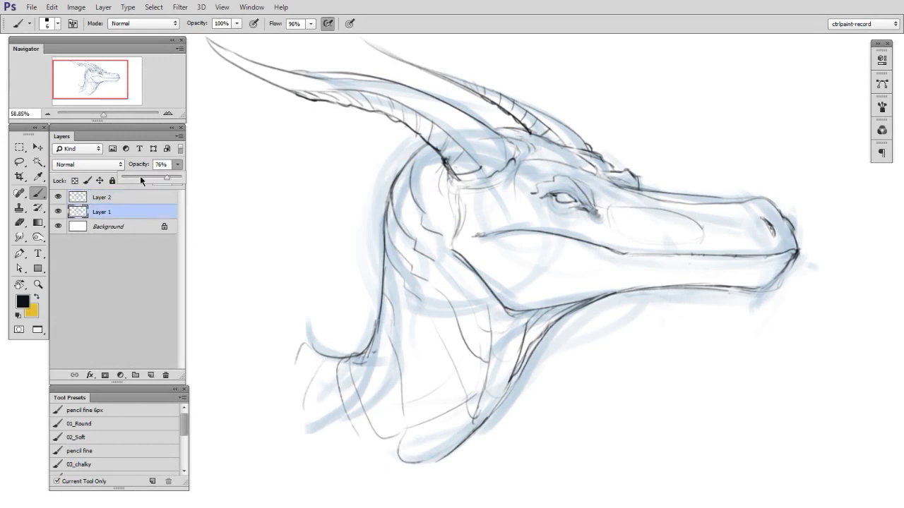
drag(140, 176, 137, 177)
click(132, 197)
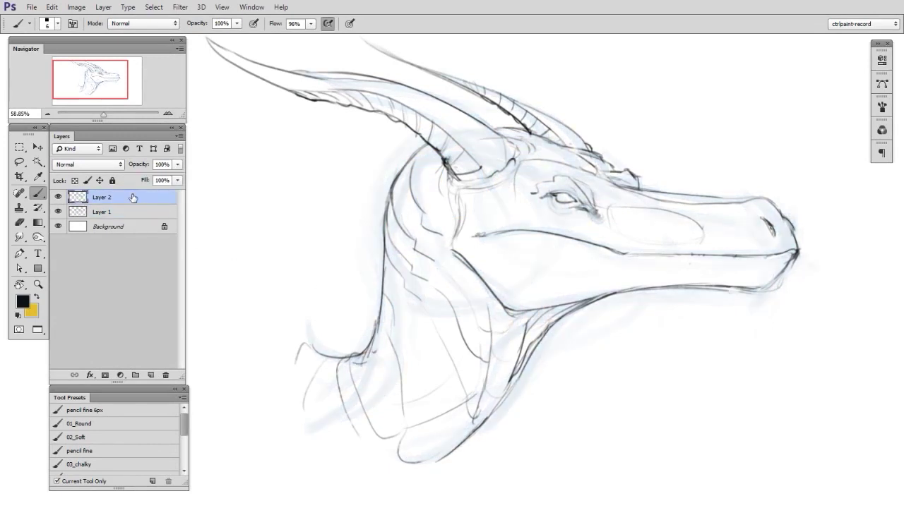
scroll(758, 432, up, 2)
key(ctrl+shift+alt+n)
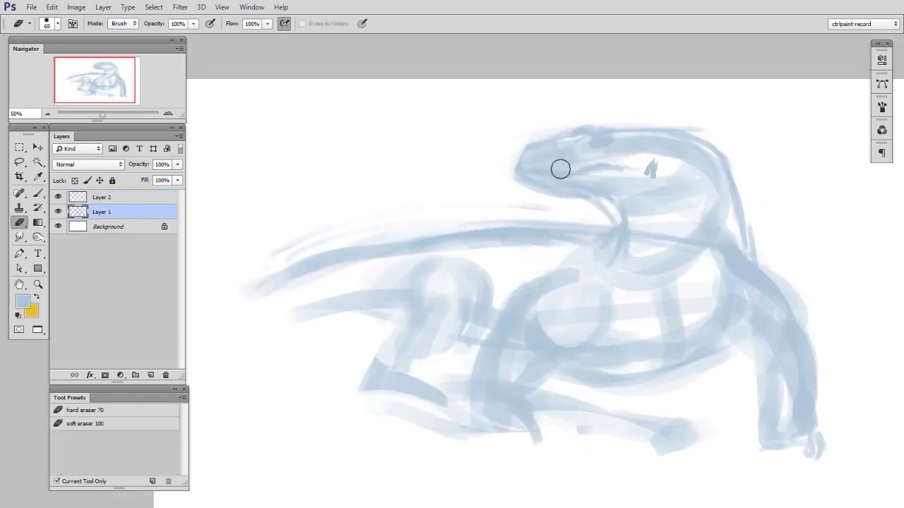
Clean up the lizard's rough snout with the eraser and ink the upper contour of its nose.
mouse_move(563, 159)
mouse_down()
mouse_move(577, 159)
mouse_move(533, 164)
mouse_move(567, 160)
mouse_up()
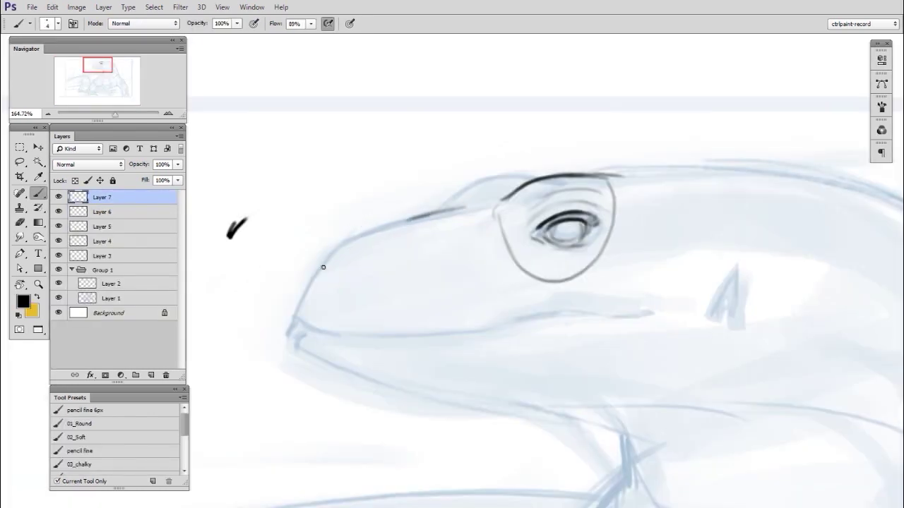
mouse_move(323, 266)
mouse_down()
mouse_move(301, 295)
mouse_move(363, 232)
mouse_up()
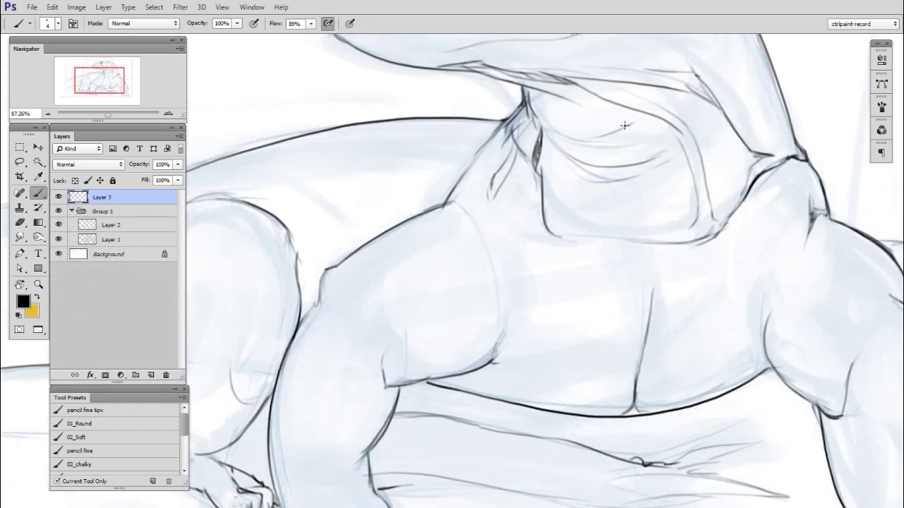
Ink fine skin-fold lines across the lizard's throat just below the jaw.
key(e)
key(b)
drag(537, 97, 572, 117)
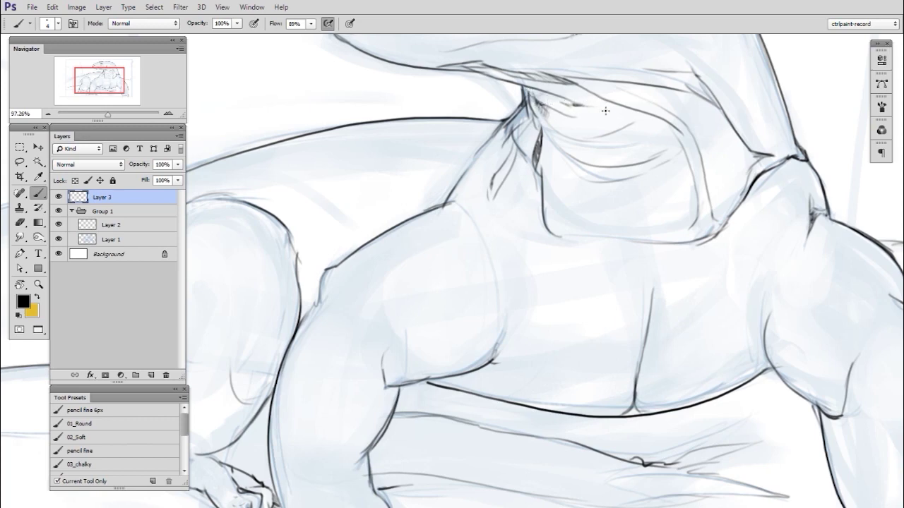
drag(574, 104, 642, 103)
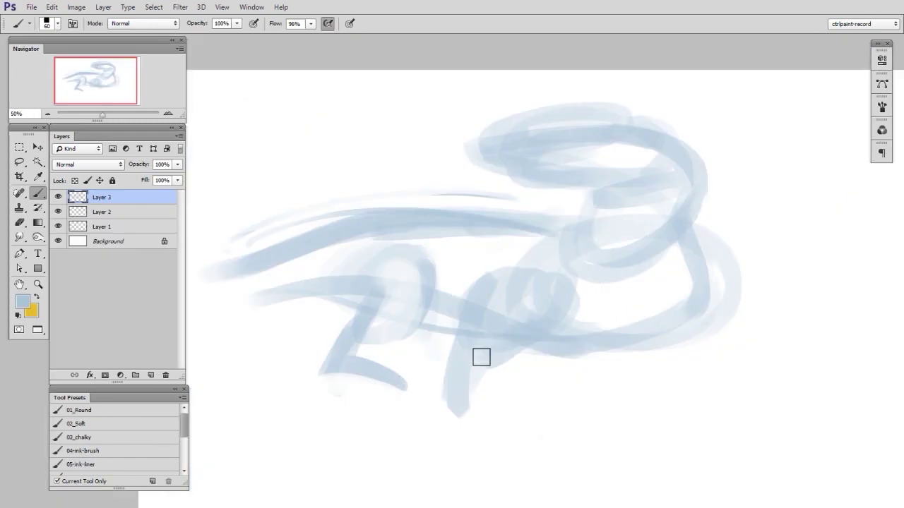
Lighten the inside of the lizard's near shoulder circle and block in the belly curve up to the far shoulder.
key(e)
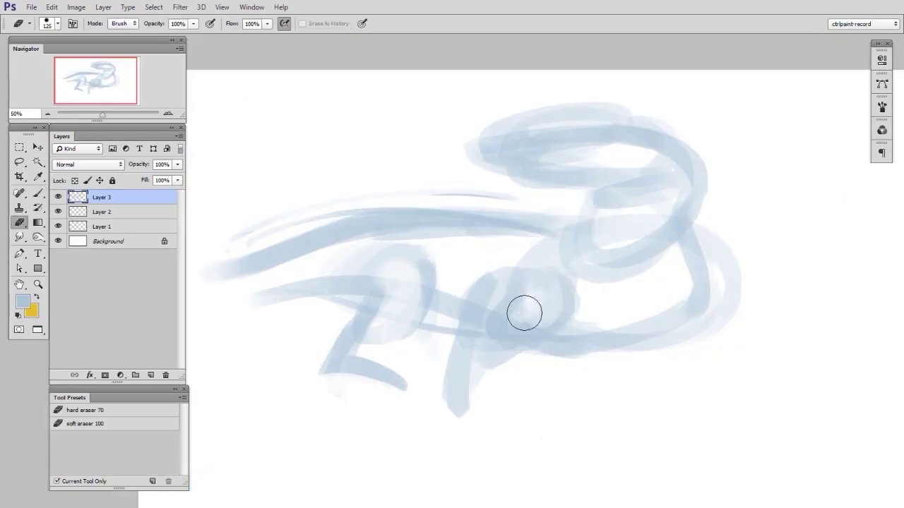
drag(524, 313, 540, 290)
key(b)
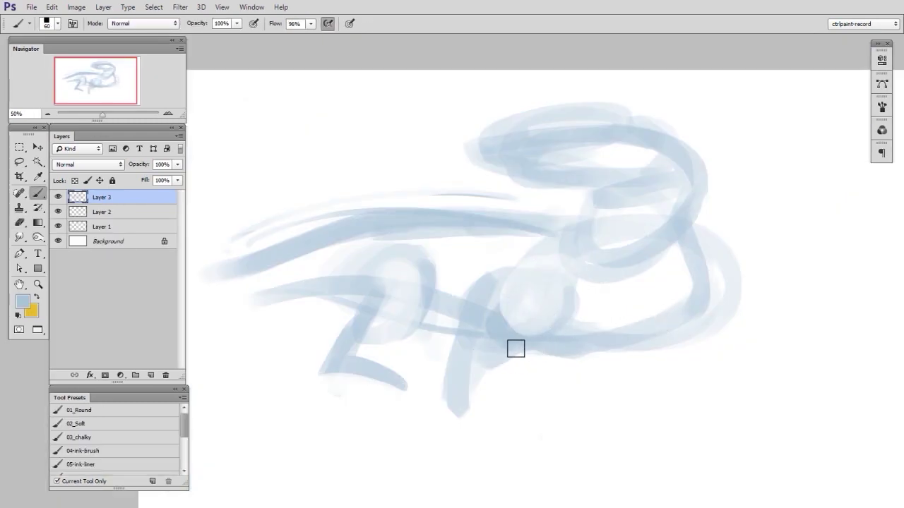
drag(507, 349, 672, 343)
mouse_move(607, 360)
mouse_down()
mouse_move(695, 280)
mouse_move(693, 266)
mouse_move(746, 284)
mouse_up()
drag(697, 244, 743, 281)
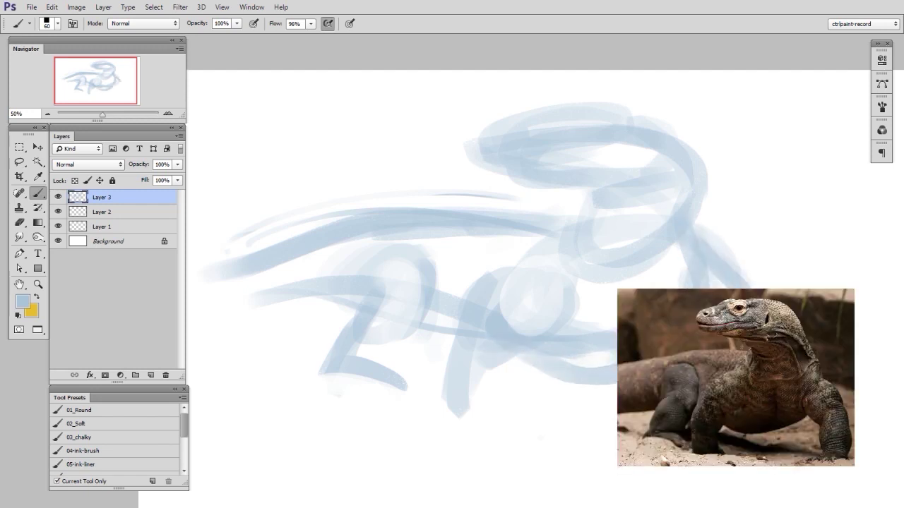
Block in the lizard's far front leg from shoulder to foot with broad light-blue strokes.
mouse_move(698, 326)
mouse_down()
mouse_move(728, 356)
mouse_move(724, 413)
mouse_up()
mouse_move(745, 321)
mouse_down()
mouse_move(754, 415)
mouse_move(761, 409)
mouse_up()
drag(731, 388, 728, 421)
drag(731, 371, 723, 428)
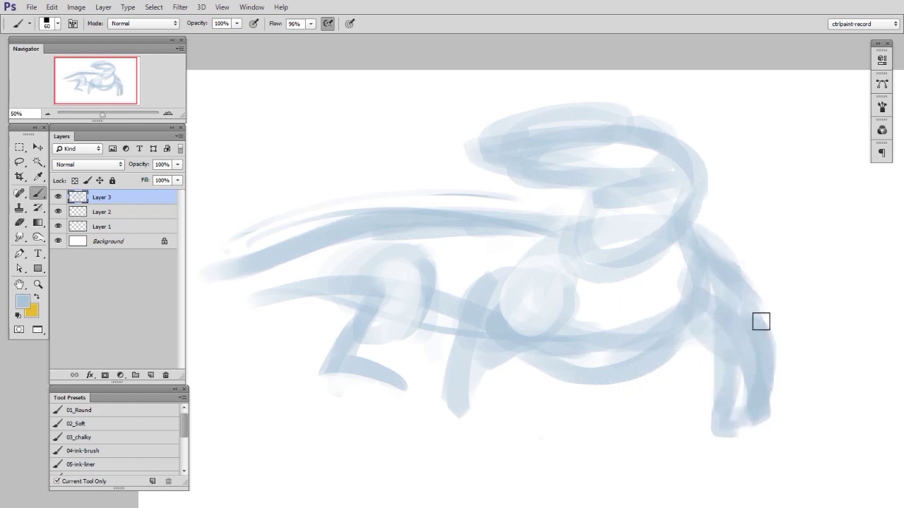
mouse_move(760, 321)
mouse_down()
mouse_move(723, 269)
mouse_move(766, 317)
mouse_up()
key(e)
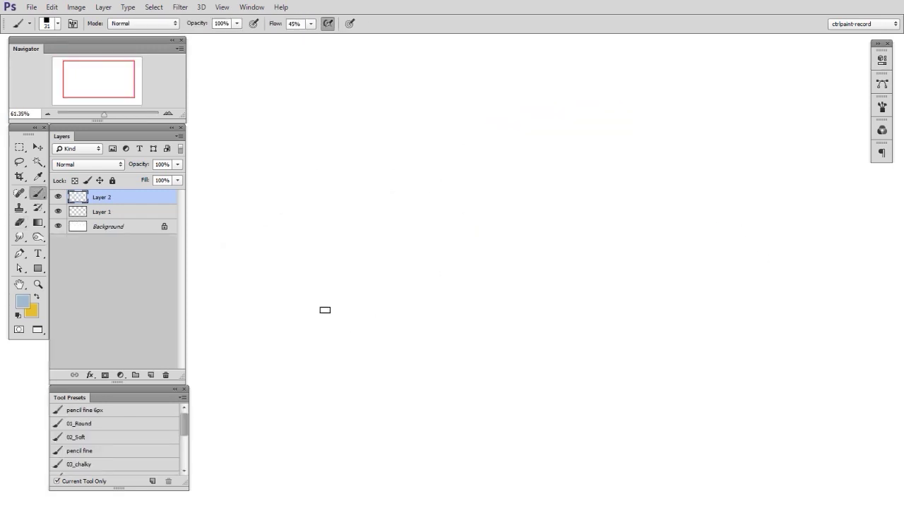
Sketch a large light-blue circle for the dragon's skull, with a neck curve behind it and a sloping snout line in front.
mouse_move(409, 160)
mouse_down()
mouse_move(264, 244)
mouse_move(341, 153)
mouse_move(462, 236)
mouse_move(434, 175)
mouse_up()
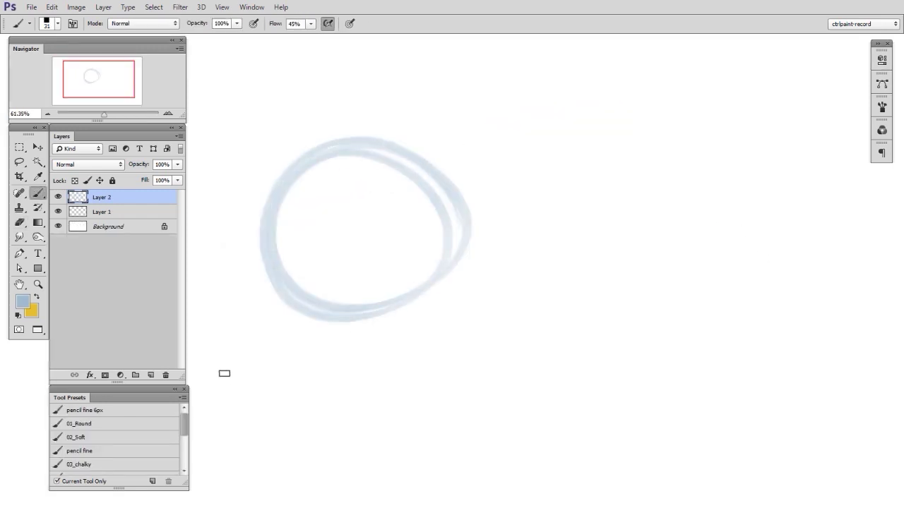
mouse_move(215, 394)
mouse_down()
mouse_move(262, 367)
mouse_move(422, 142)
mouse_move(420, 204)
mouse_move(481, 172)
mouse_up()
drag(276, 350, 317, 266)
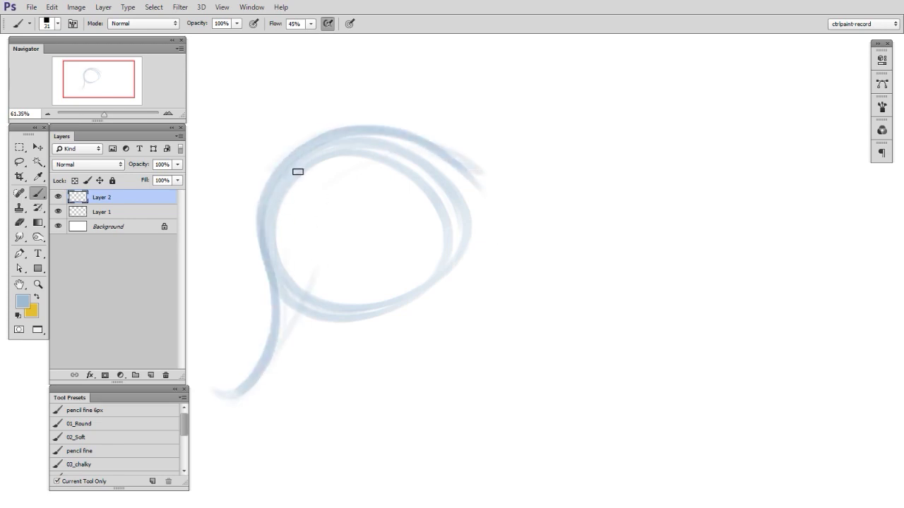
drag(325, 169, 537, 210)
drag(372, 158, 664, 240)
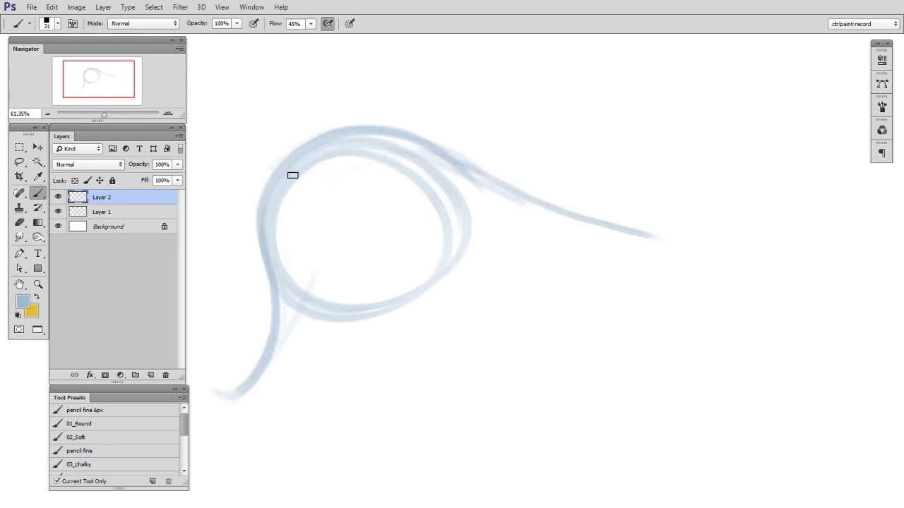
Erase part of the back of the skull circle and redraw the head and neck contour further inward.
mouse_move(293, 175)
mouse_down()
mouse_move(297, 382)
mouse_move(318, 252)
mouse_up()
key(e)
key(b)
drag(269, 411, 317, 129)
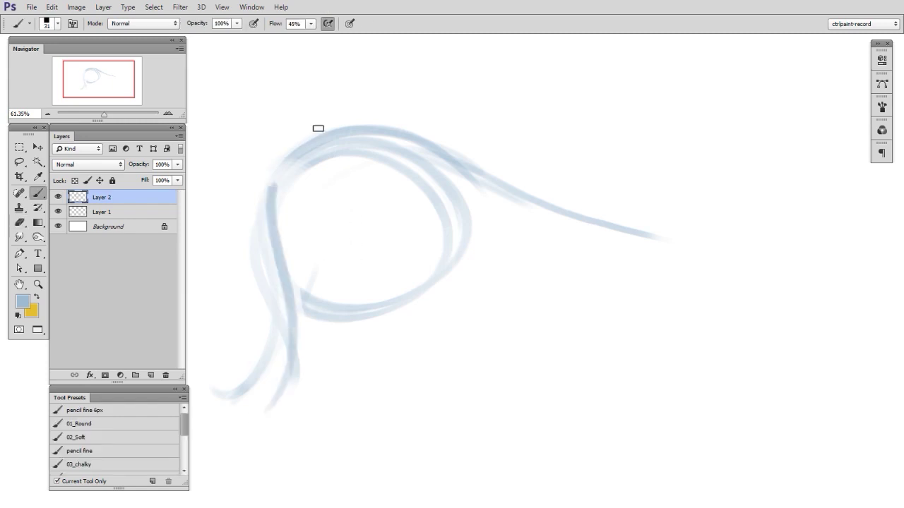
Lightly sketch a smaller circle inside the front half of the dragon's skull circle.
drag(377, 148, 469, 238)
drag(398, 252, 507, 276)
mouse_move(413, 180)
mouse_down()
mouse_move(386, 216)
mouse_move(424, 251)
mouse_up()
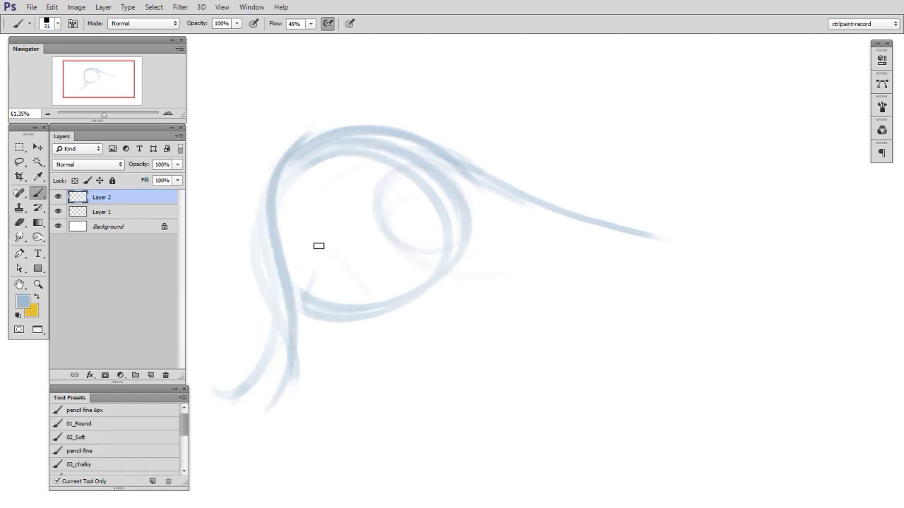
Sketch the dragon's lower jaw from the jaw corner forward and close off the tip of the snout.
mouse_move(318, 246)
mouse_down()
mouse_move(417, 323)
mouse_move(385, 320)
mouse_move(494, 304)
mouse_up()
mouse_move(403, 323)
mouse_down()
mouse_move(526, 307)
mouse_move(709, 224)
mouse_move(691, 277)
mouse_up()
drag(706, 209, 668, 292)
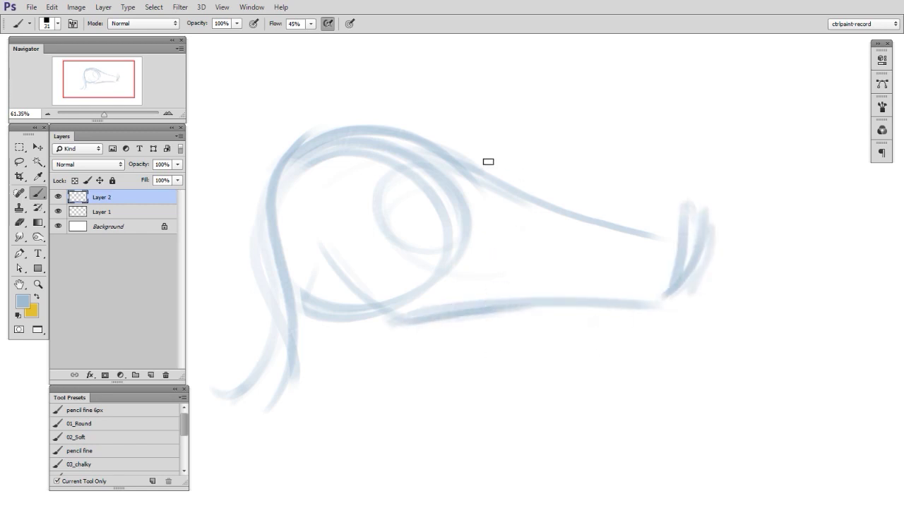
Strengthen the brow bump, snout ridge and back of the dragon's head, and add a curved cheek line inside the skull.
mouse_move(424, 168)
mouse_down()
mouse_move(526, 191)
mouse_move(508, 182)
mouse_move(660, 224)
mouse_up()
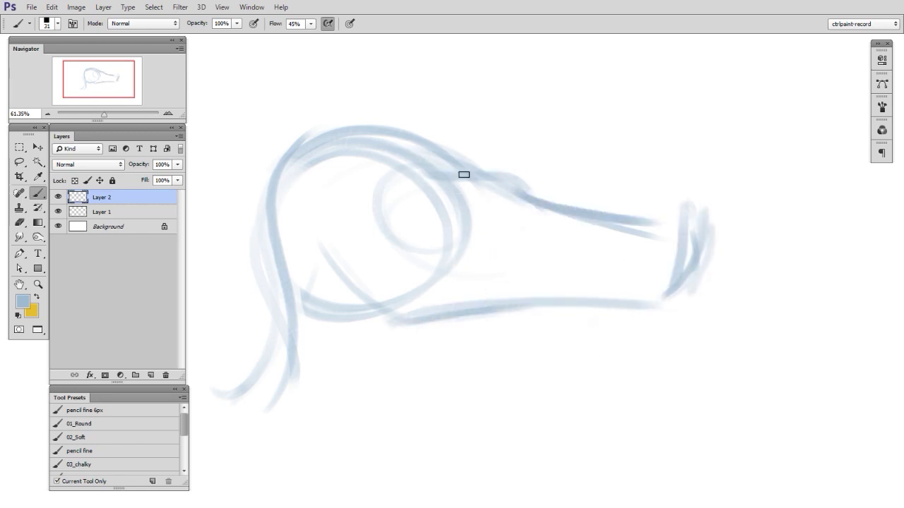
drag(455, 171, 364, 151)
drag(313, 162, 279, 300)
drag(375, 170, 414, 233)
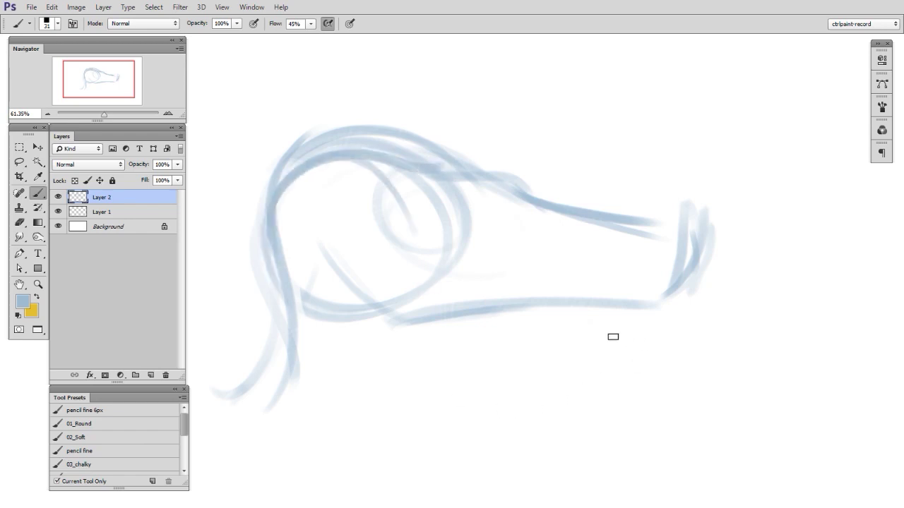
Sketch a round eye socket below the dragon's brow and a small ridge bump where the snout begins.
mouse_move(462, 212)
mouse_down()
mouse_move(460, 222)
mouse_move(508, 211)
mouse_move(535, 190)
mouse_move(577, 206)
mouse_up()
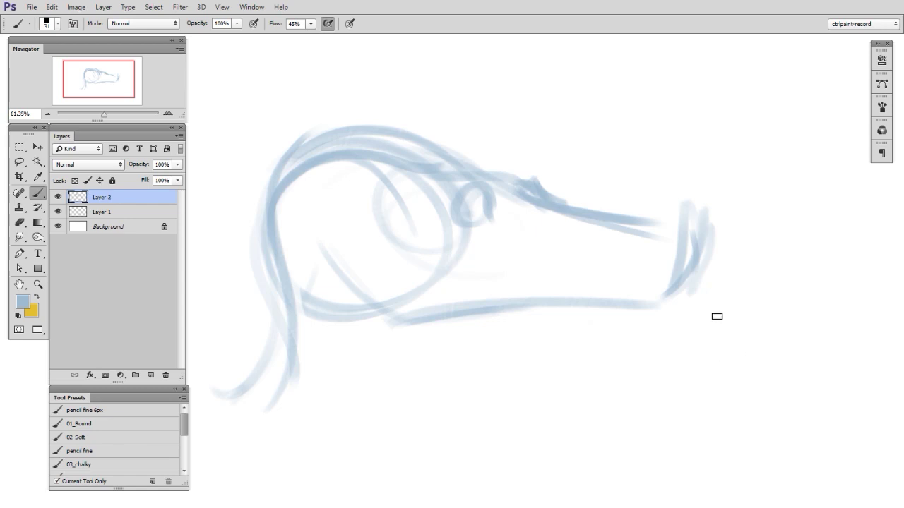
mouse_move(438, 197)
mouse_down()
mouse_move(467, 209)
mouse_move(462, 220)
mouse_up()
key(e)
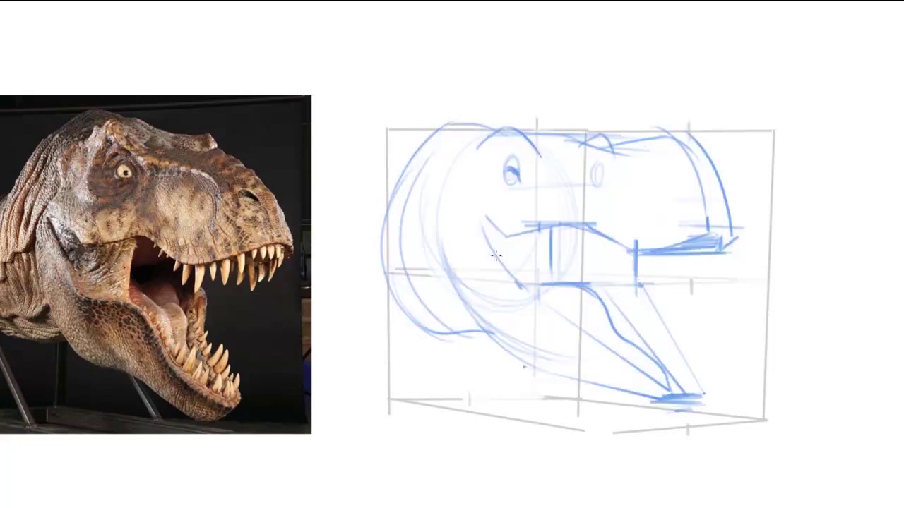
Ink the T-rex's mouth line and the teeth of its open lower jaw over the blue construction.
mouse_move(485, 225)
mouse_down()
mouse_move(593, 233)
mouse_move(639, 256)
mouse_move(627, 277)
mouse_move(641, 261)
mouse_move(726, 240)
mouse_move(732, 249)
mouse_up()
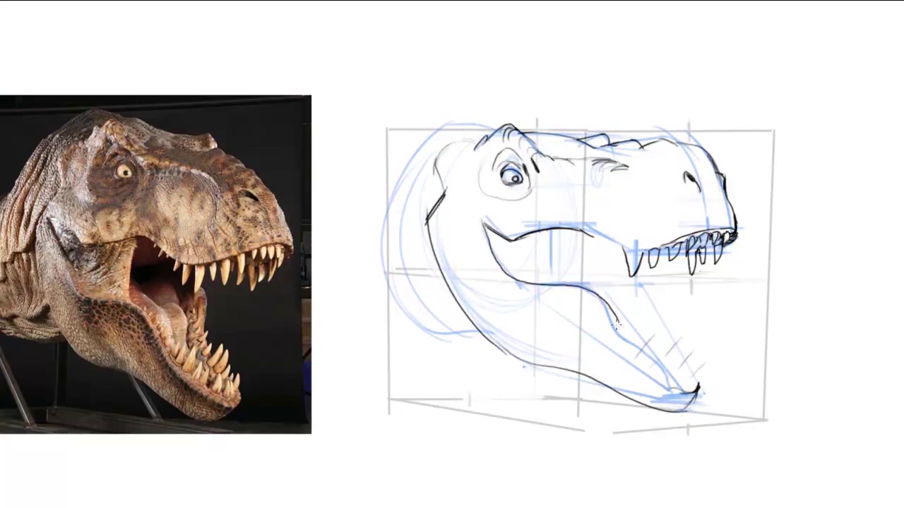
mouse_move(655, 305)
mouse_down()
mouse_move(683, 356)
mouse_move(657, 346)
mouse_move(689, 348)
mouse_up()
drag(694, 348, 640, 281)
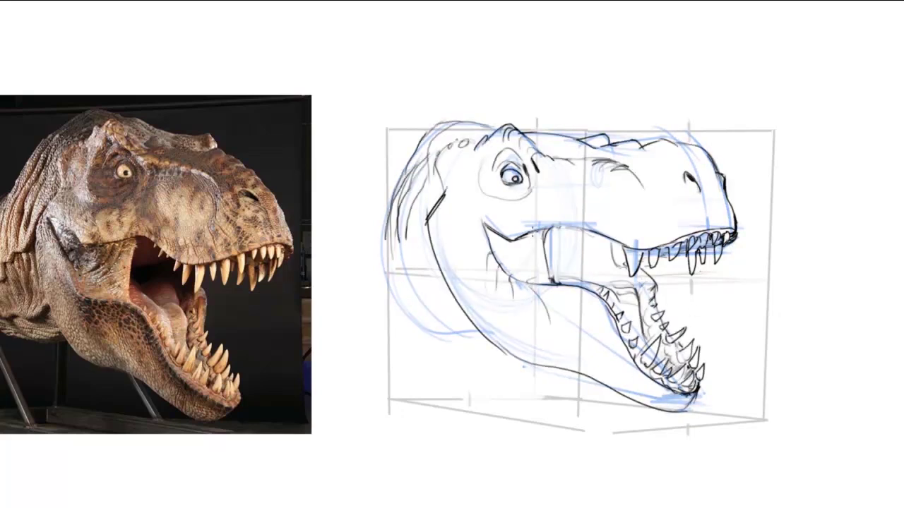
Ink the skin folds and texture at the T-rex's mouth corner, jaw and neck, following the reference photo.
drag(534, 235, 498, 255)
drag(487, 336, 524, 353)
drag(431, 247, 392, 267)
drag(417, 308, 466, 318)
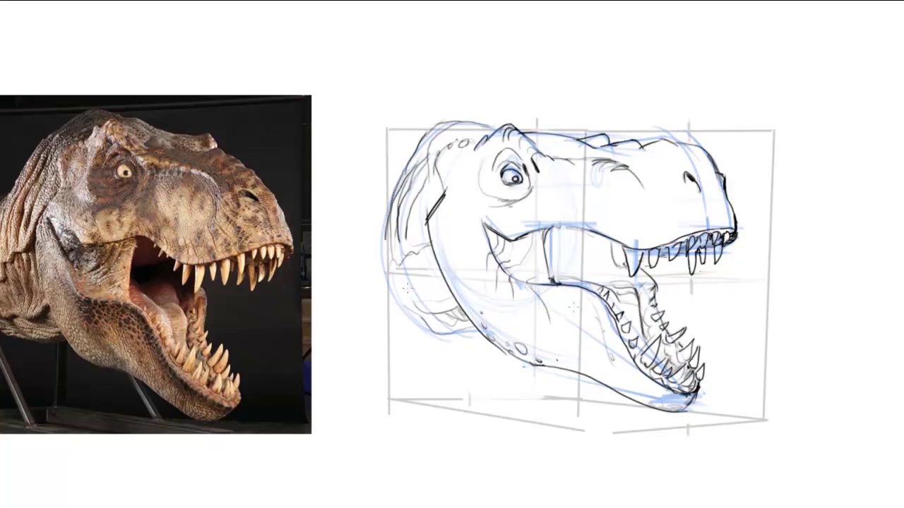
mouse_move(389, 275)
mouse_down()
mouse_move(452, 332)
mouse_move(481, 329)
mouse_up()
drag(544, 230, 604, 230)
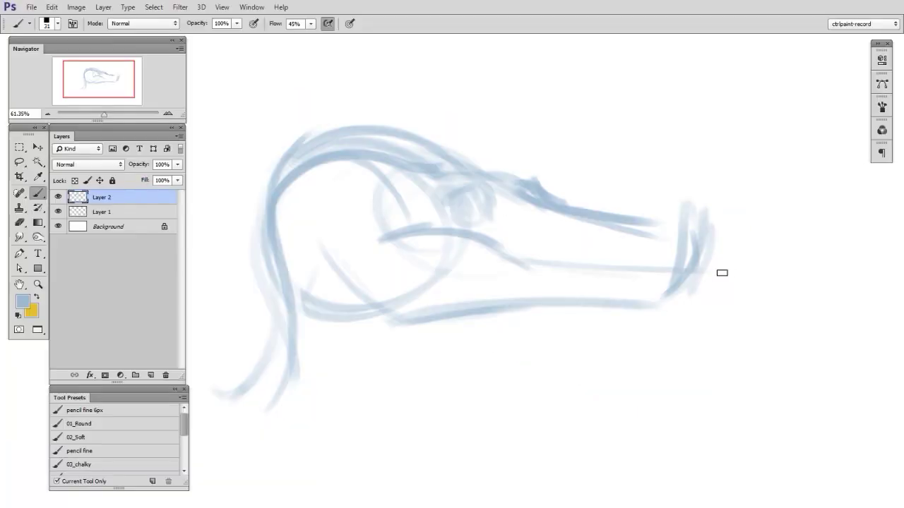
Sketch the dragon's mouth line out to the snout tip, and redraw the chin and the angled lower jaw.
drag(720, 270, 590, 267)
key(e)
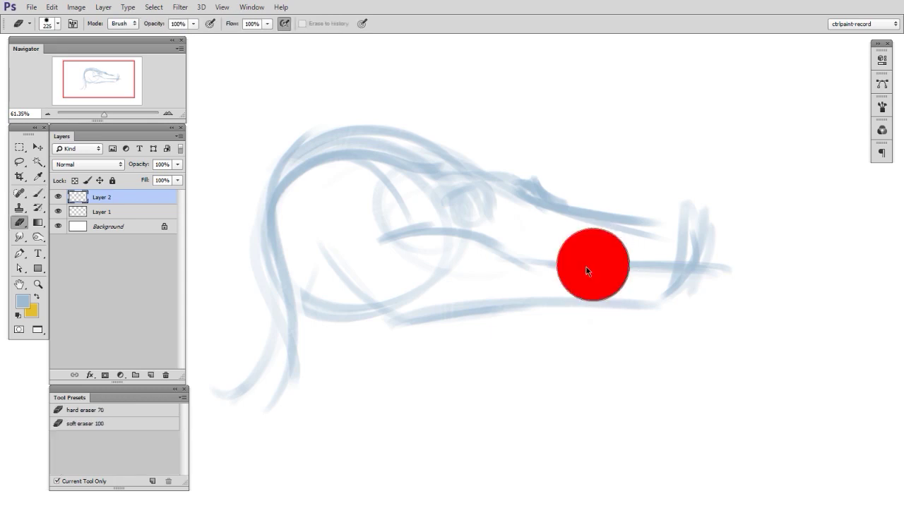
key(b)
mouse_move(512, 258)
mouse_down()
mouse_move(621, 269)
mouse_move(554, 266)
mouse_move(652, 267)
mouse_move(713, 254)
mouse_move(685, 271)
mouse_move(719, 257)
mouse_move(656, 282)
mouse_up()
key(e)
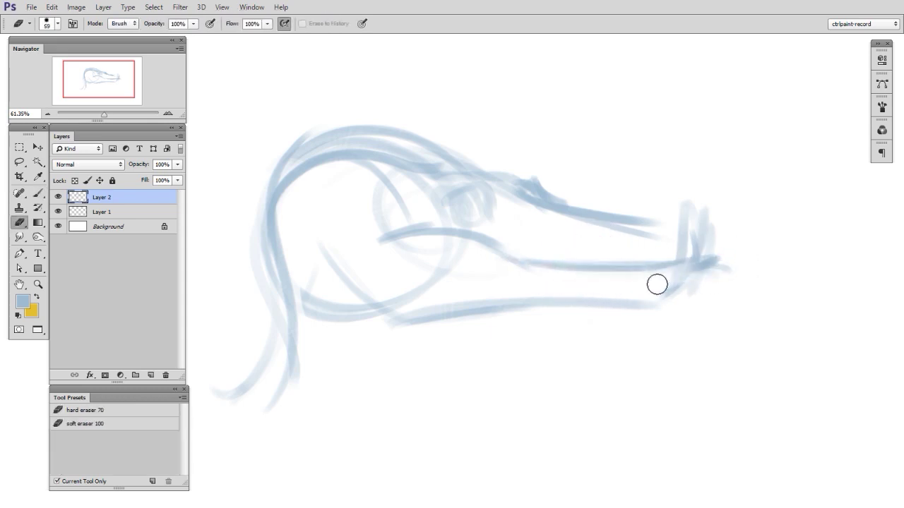
key(b)
mouse_move(708, 262)
mouse_down()
mouse_move(660, 311)
mouse_move(576, 297)
mouse_move(645, 303)
mouse_up()
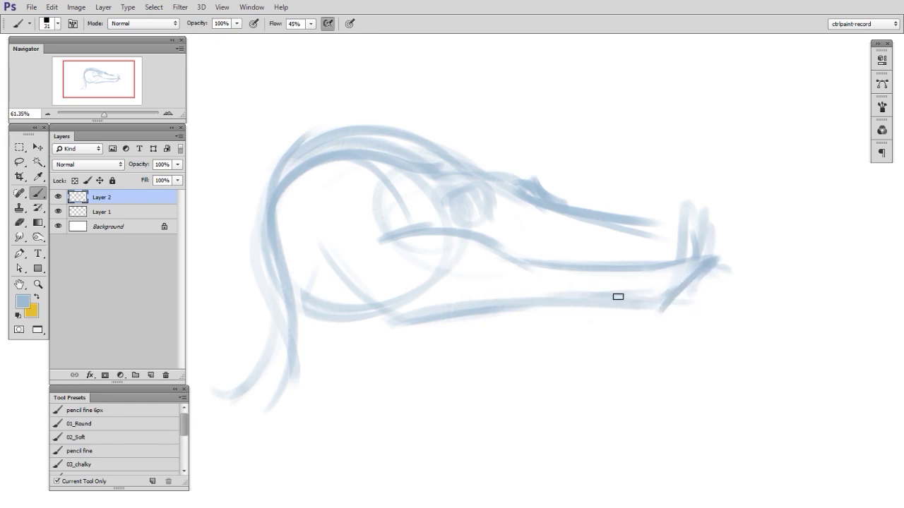
mouse_move(339, 248)
mouse_down()
mouse_move(395, 284)
mouse_move(488, 312)
mouse_move(622, 311)
mouse_up()
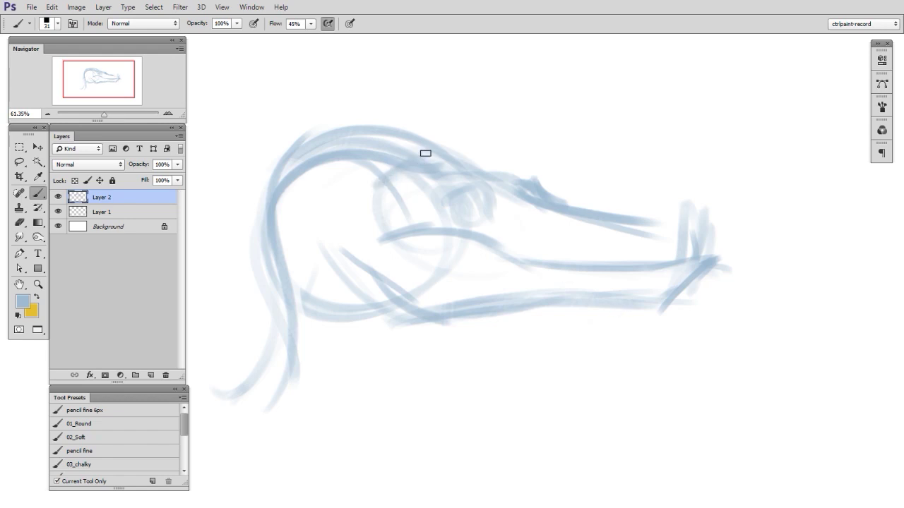
Mark the horn bases on top of the dragon's head and sketch two curved, swept-back horns on a new layer.
drag(423, 151, 404, 187)
drag(494, 150, 512, 172)
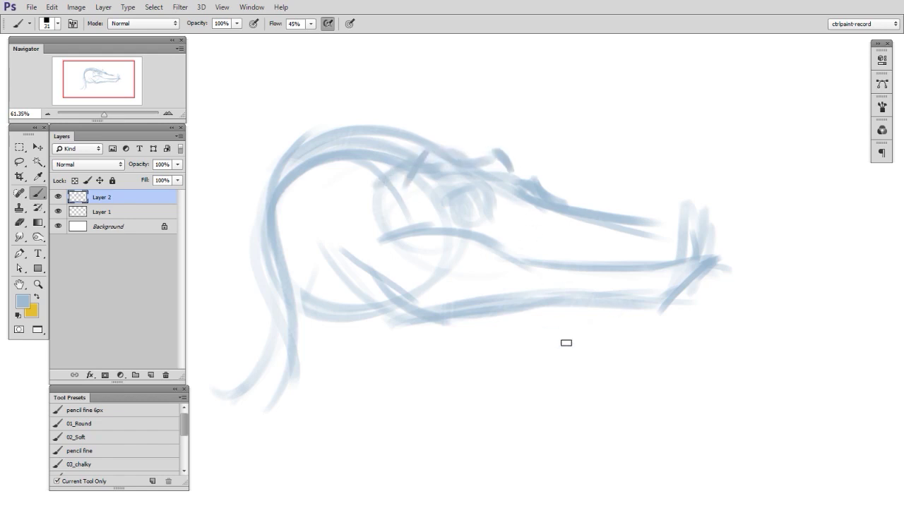
key(ctrl+shift+alt+n)
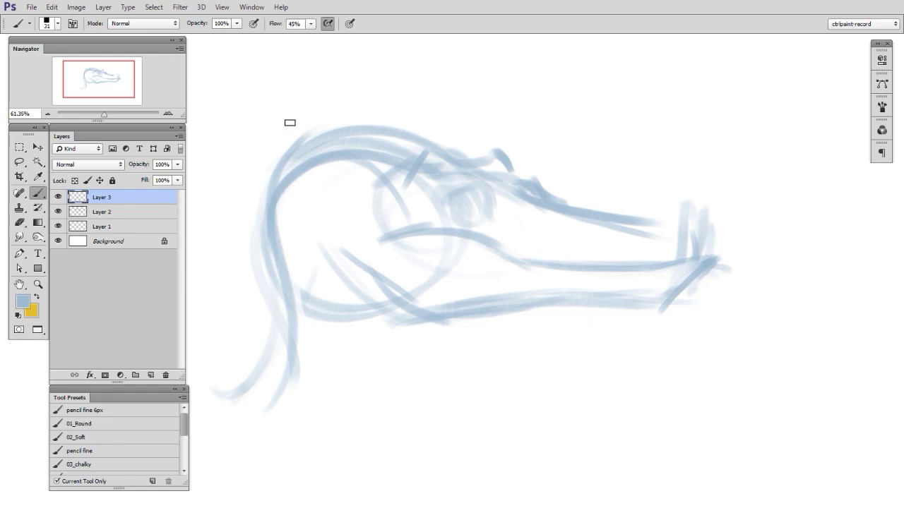
drag(210, 73, 415, 161)
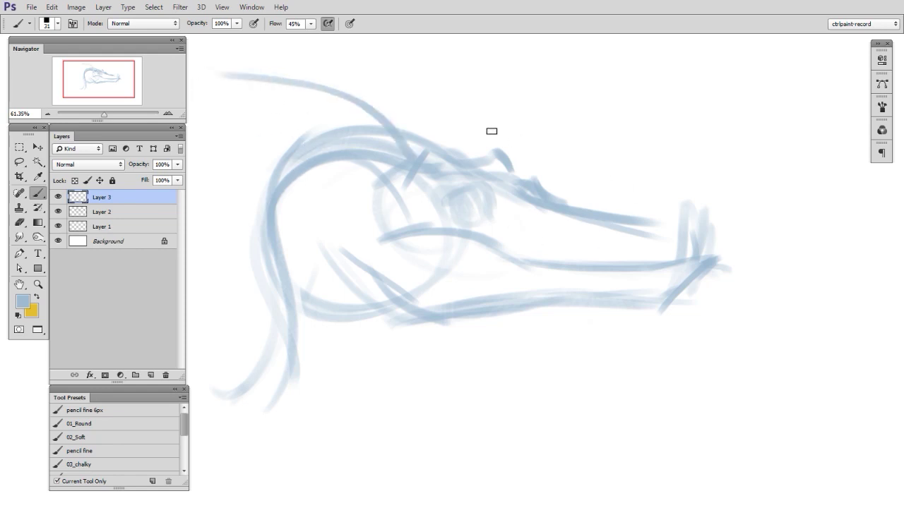
drag(424, 83, 511, 172)
drag(233, 75, 374, 167)
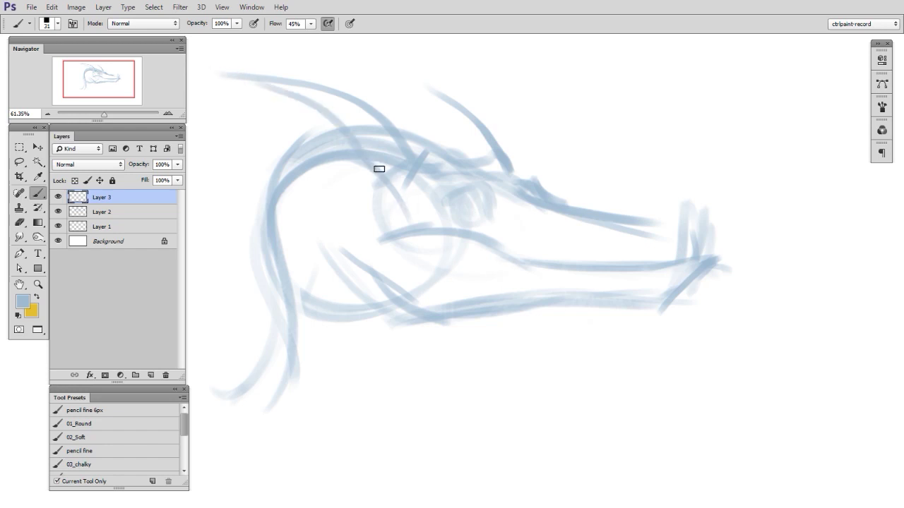
drag(432, 94, 480, 168)
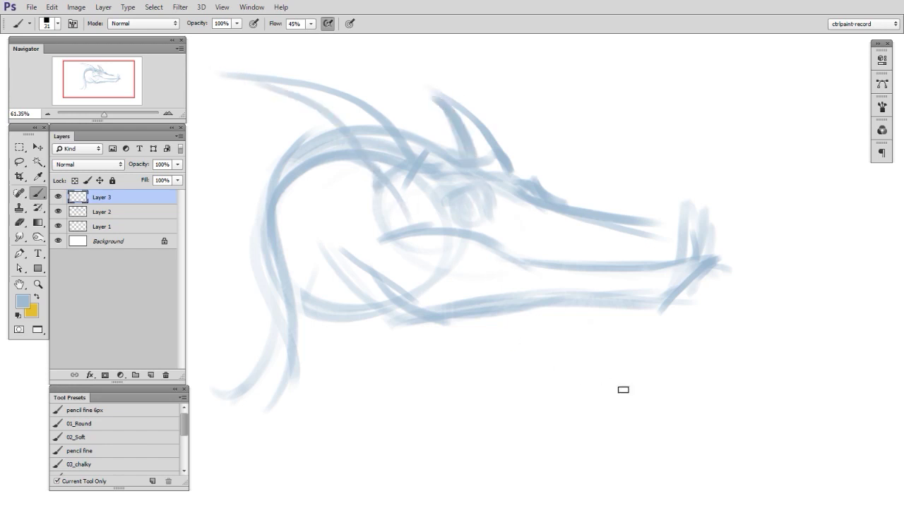
Undo the last few strokes of the dragon's horn sketch.
key(ctrl+alt+z)
key(ctrl+alt+z)
key(ctrl+alt+z)
key(ctrl+alt+z)
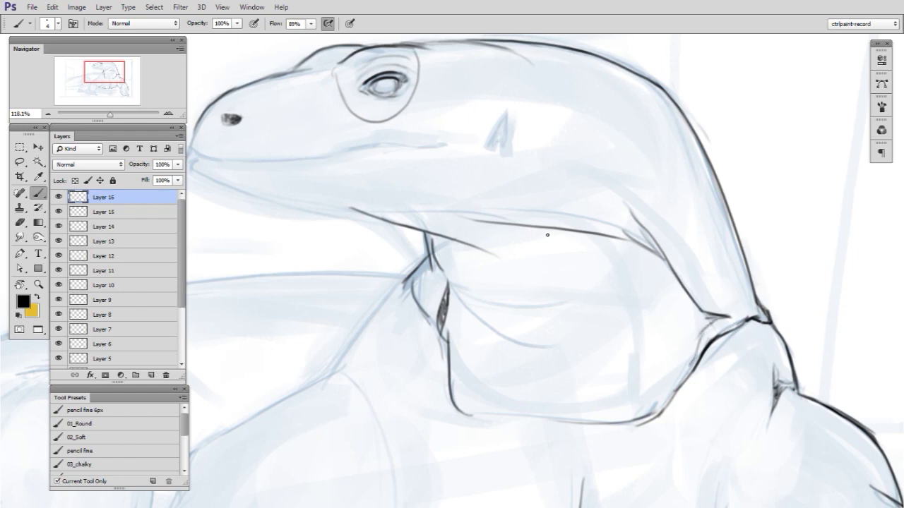
Ink the two curved folds at the back of the lizard's throat pouch and erase their overlap at the lower edge.
drag(547, 235, 626, 283)
drag(644, 332, 663, 410)
drag(606, 285, 638, 413)
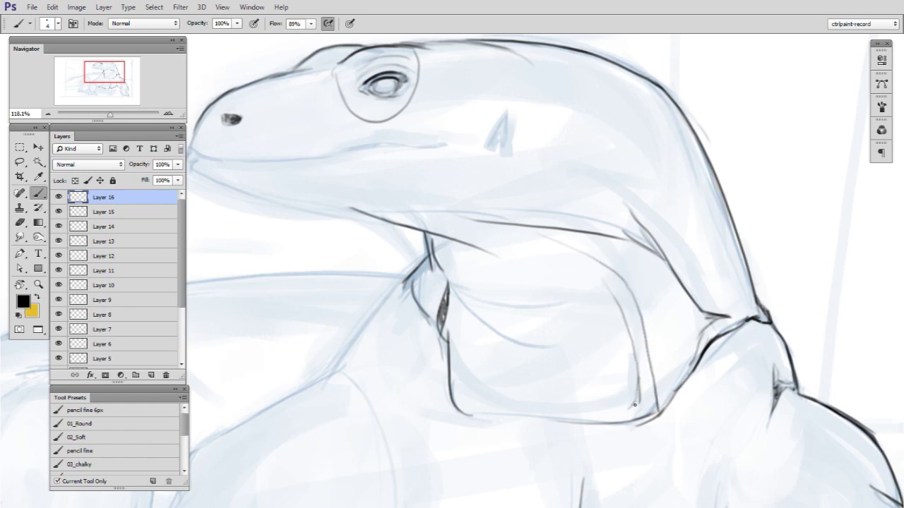
key(e)
drag(637, 399, 652, 400)
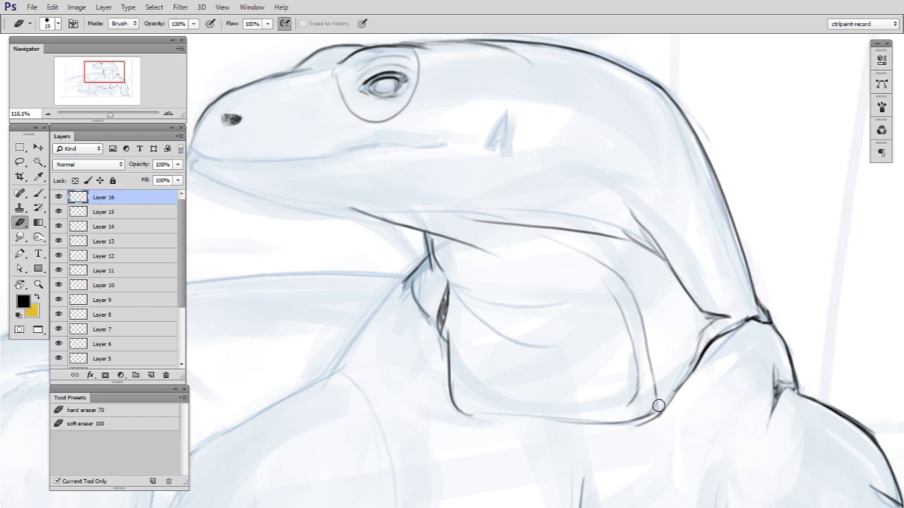
Ink the curved creases across the lizard's throat pouch and extend the upper fold forward under the jaw.
key(b)
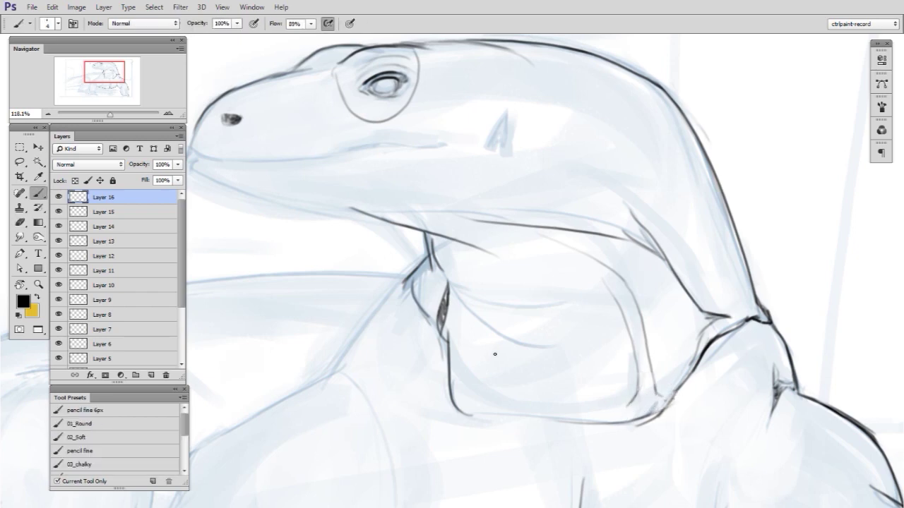
drag(459, 295, 595, 316)
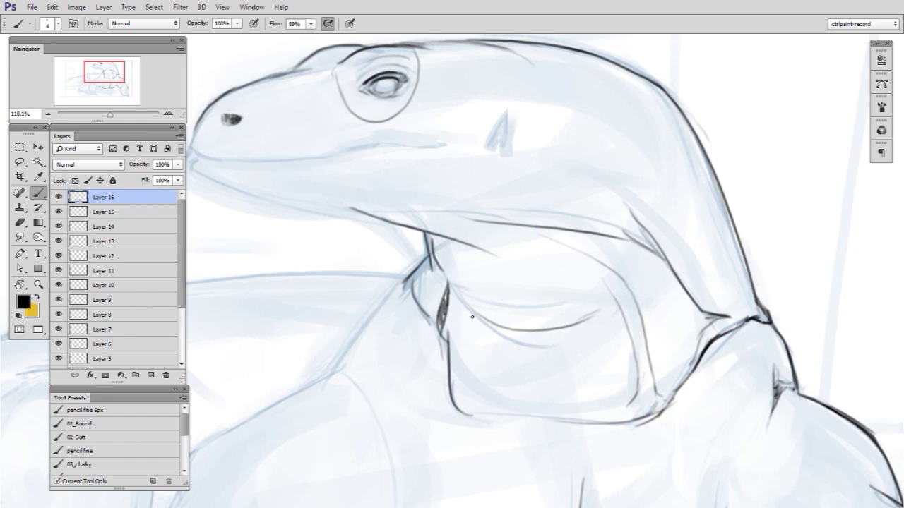
drag(496, 343, 570, 336)
drag(511, 241, 620, 292)
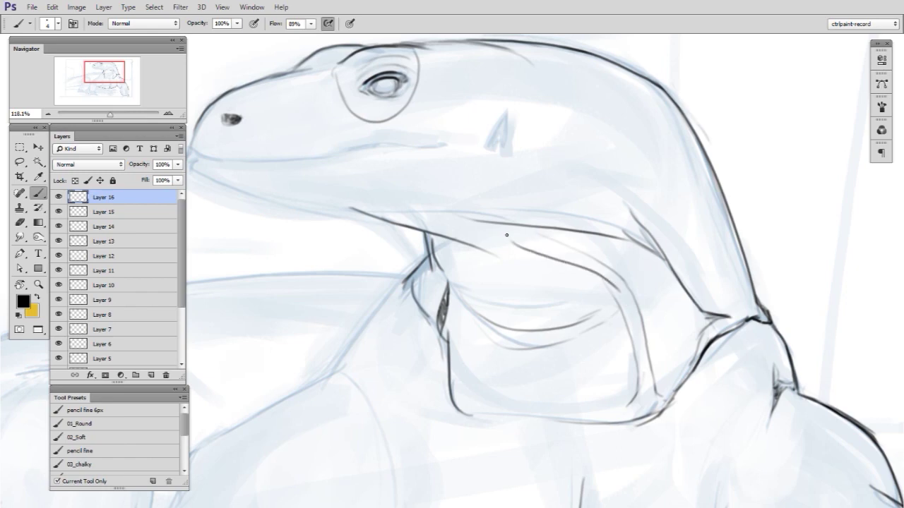
mouse_move(523, 247)
mouse_down()
mouse_move(472, 222)
mouse_move(373, 205)
mouse_up()
drag(483, 234, 422, 221)
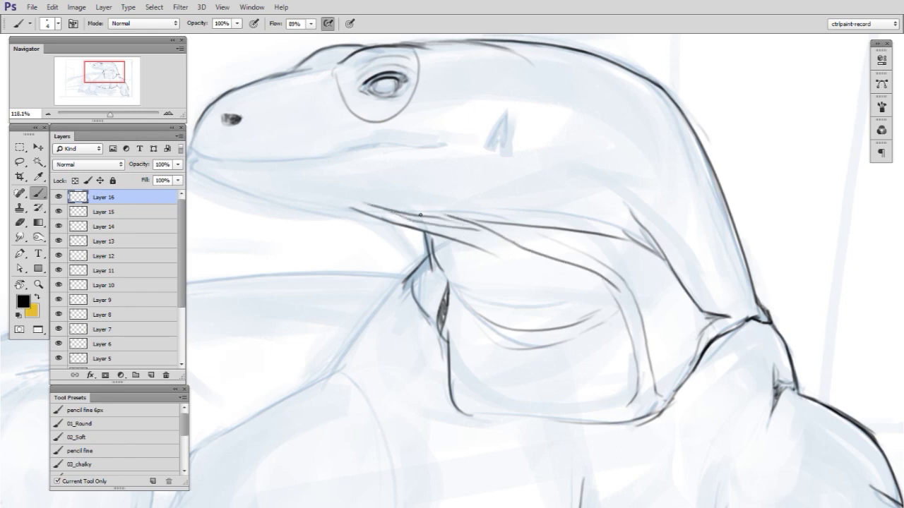
drag(442, 226, 418, 213)
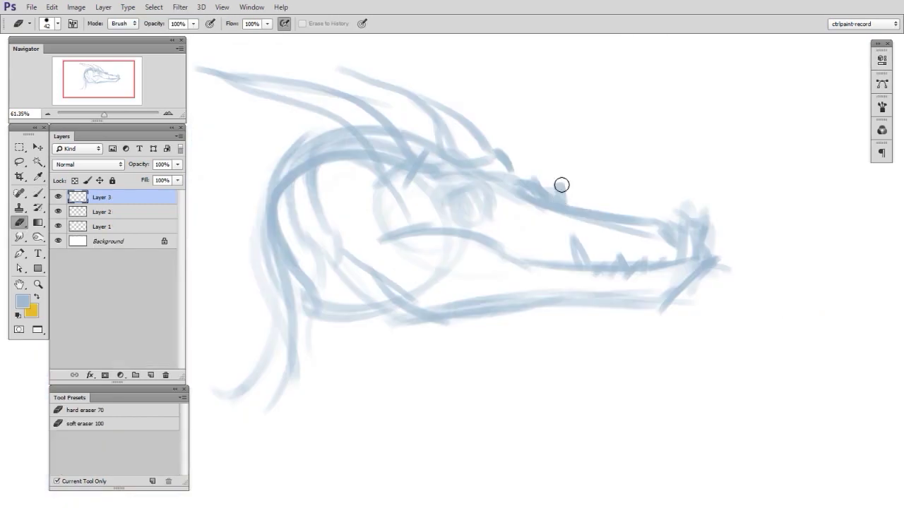
Merge the dragon sketch layers into Layer 1 and strengthen the lines around the eye and brow.
key(ctrl+e)
key(ctrl+e)
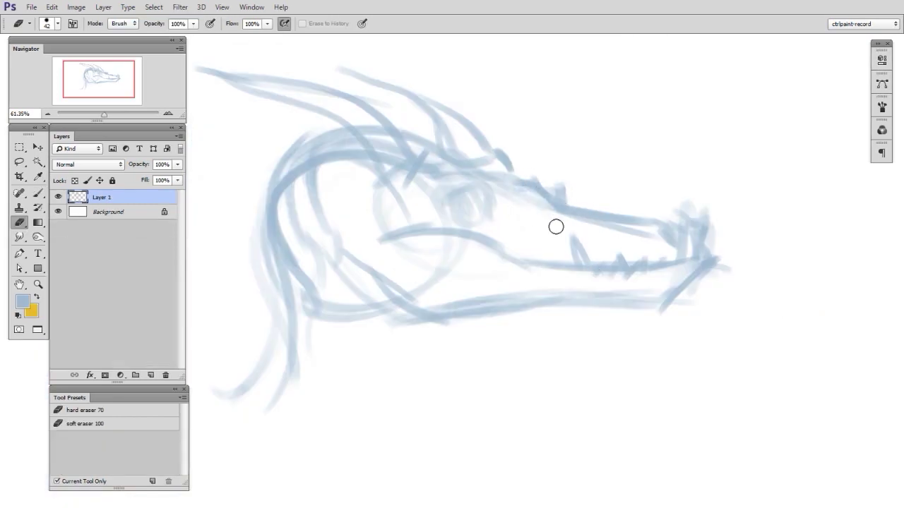
key(b)
mouse_move(464, 191)
mouse_down()
mouse_move(500, 202)
mouse_move(482, 196)
mouse_move(504, 220)
mouse_up()
mouse_move(454, 205)
mouse_down()
mouse_move(495, 204)
mouse_move(507, 223)
mouse_up()
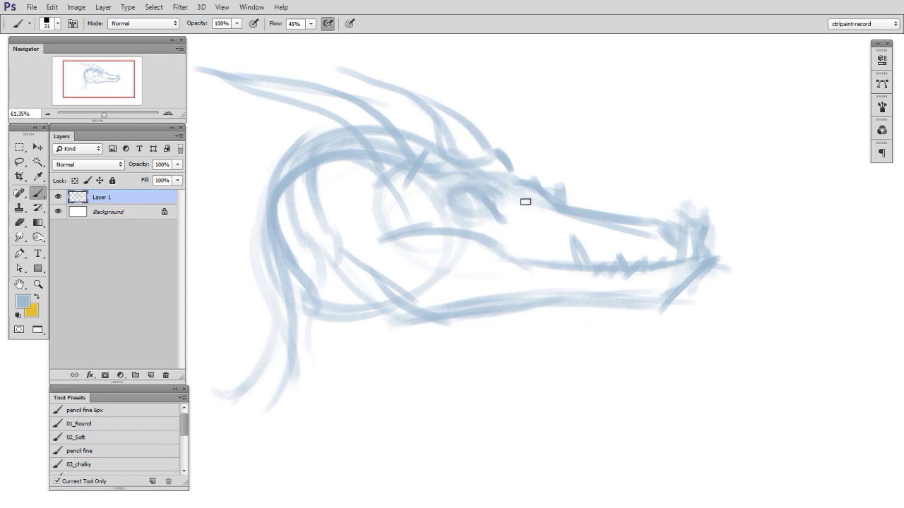
drag(502, 189, 533, 202)
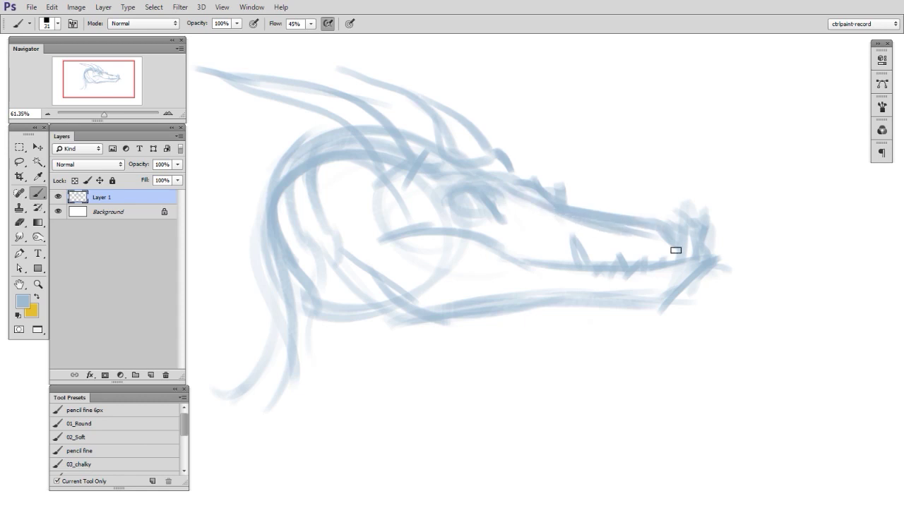
Clean up the loose strokes at the dragon's snout tip and redraw the rounded nostril area.
key(e)
key(b)
key(e)
key(b)
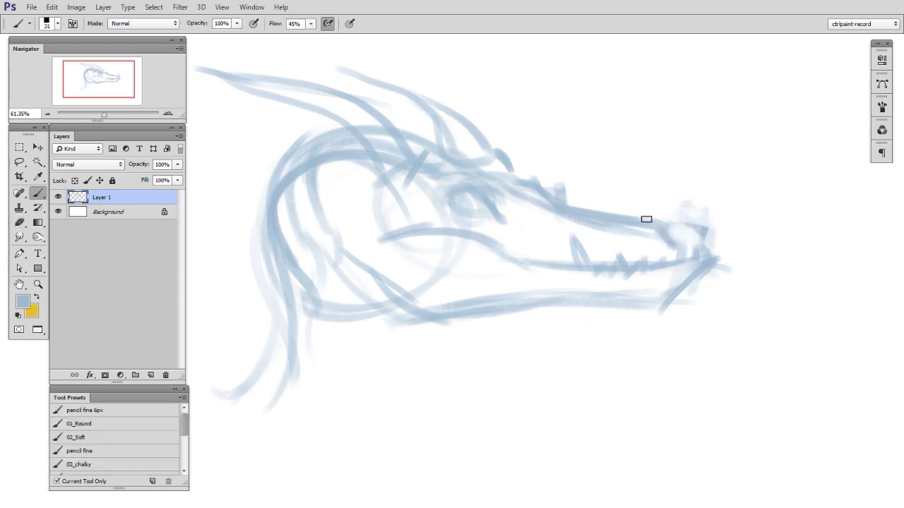
drag(695, 234, 700, 228)
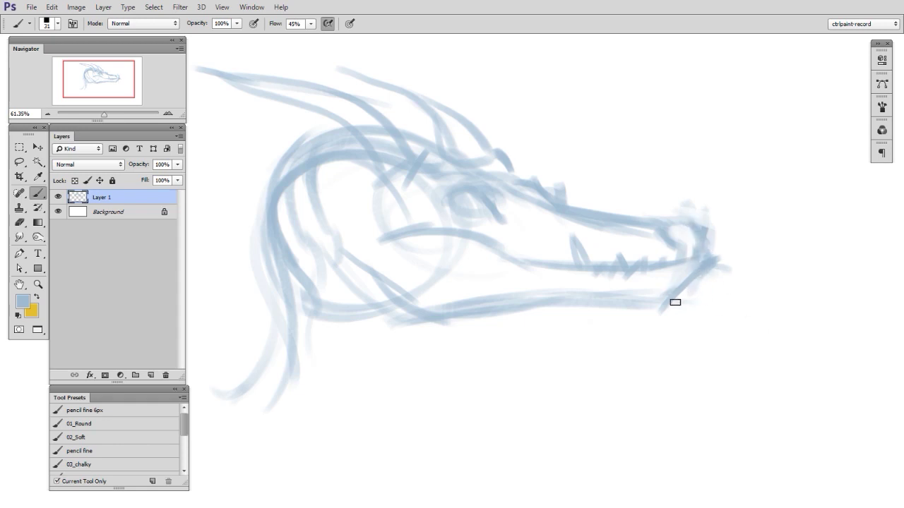
Erase the excess construction around the dragon's chin and restate the slanted front edge of the lower jaw.
key(e)
mouse_move(618, 305)
mouse_down()
mouse_move(670, 307)
mouse_move(701, 257)
mouse_up()
key(b)
key(e)
key(b)
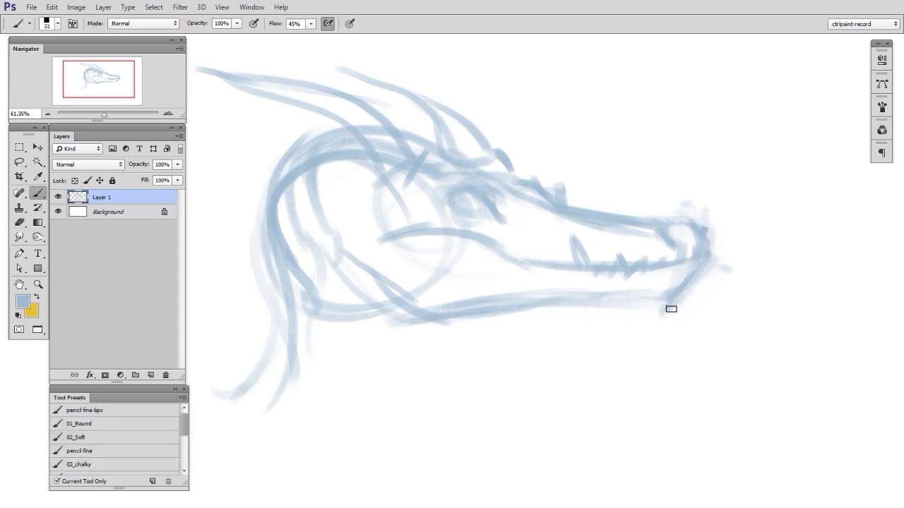
Sketch the throat lines sweeping down and back from the underside of the dragon's lower jaw.
drag(466, 316, 381, 372)
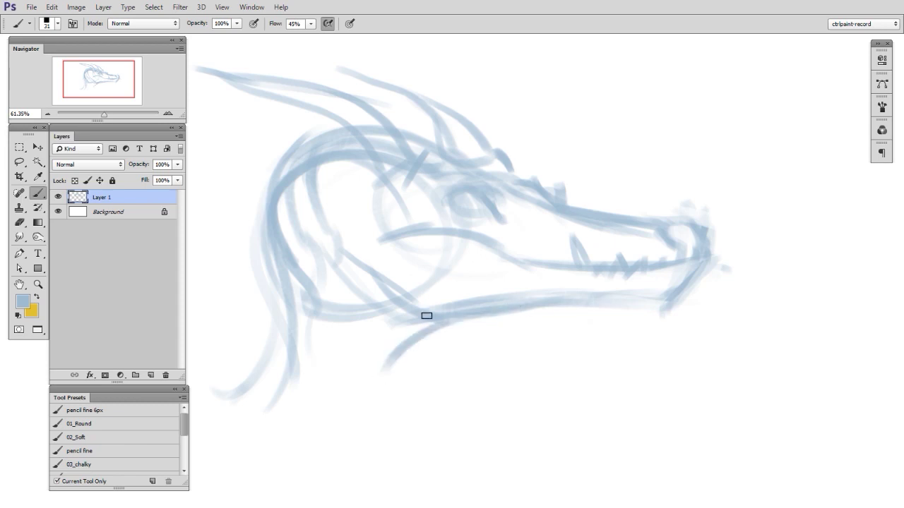
drag(424, 319, 358, 438)
drag(532, 297, 364, 412)
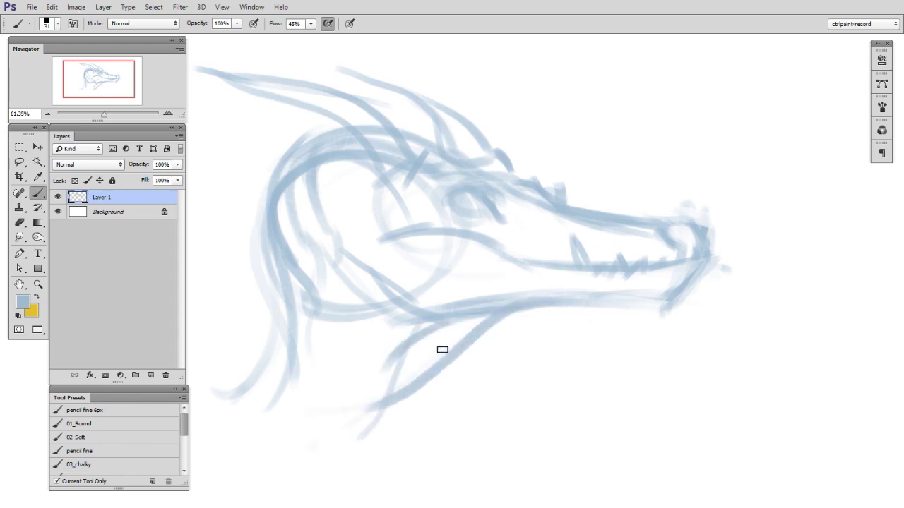
drag(459, 351, 549, 295)
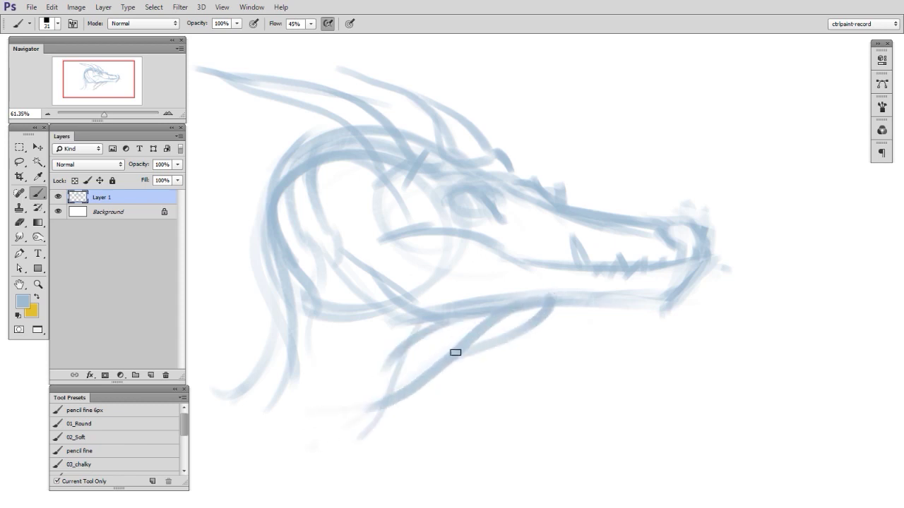
drag(444, 355, 410, 387)
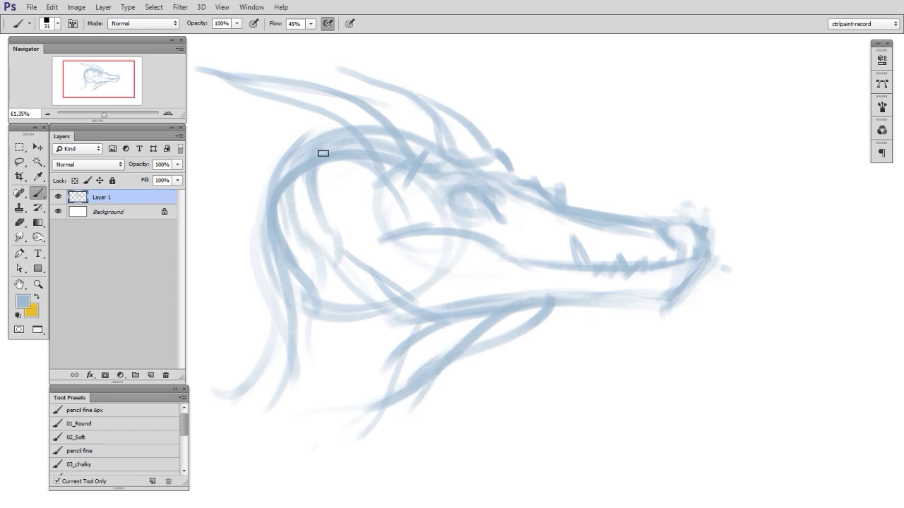
Sketch the back of the dragon's neck, extend the lower throat contour, and add a curved stroke behind the neck.
mouse_move(284, 184)
mouse_down()
mouse_move(275, 329)
mouse_move(201, 438)
mouse_up()
drag(236, 427, 295, 378)
mouse_move(297, 458)
mouse_down()
mouse_move(441, 375)
mouse_move(297, 467)
mouse_up()
drag(213, 407, 266, 316)
mouse_move(199, 327)
mouse_down()
mouse_move(250, 367)
mouse_move(280, 368)
mouse_up()
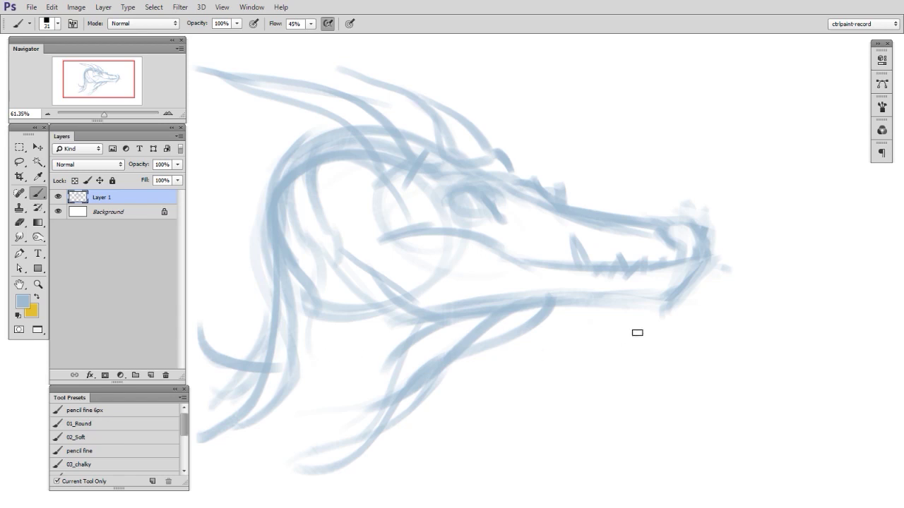
Fade the rough throat strokes with a 130 px eraser and redraw the throat as one cleaner curve.
key(e)
key(bracketright)
key(bracketright)
key(bracketright)
key(bracketright)
key(bracketright)
mouse_move(558, 315)
mouse_down()
mouse_move(515, 329)
mouse_move(385, 422)
mouse_up()
key(b)
drag(510, 298, 383, 440)
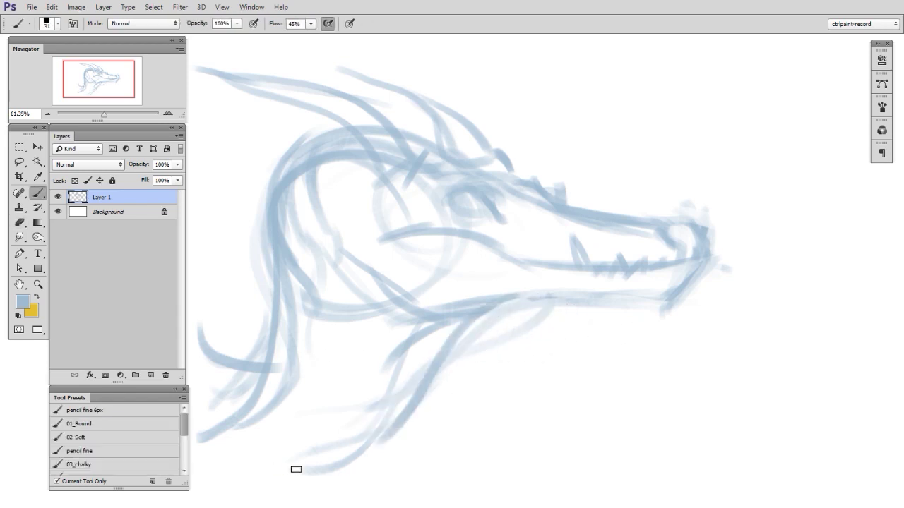
Lighten the back of the dragon's skull and neck and redraw its contour up over the head.
key(e)
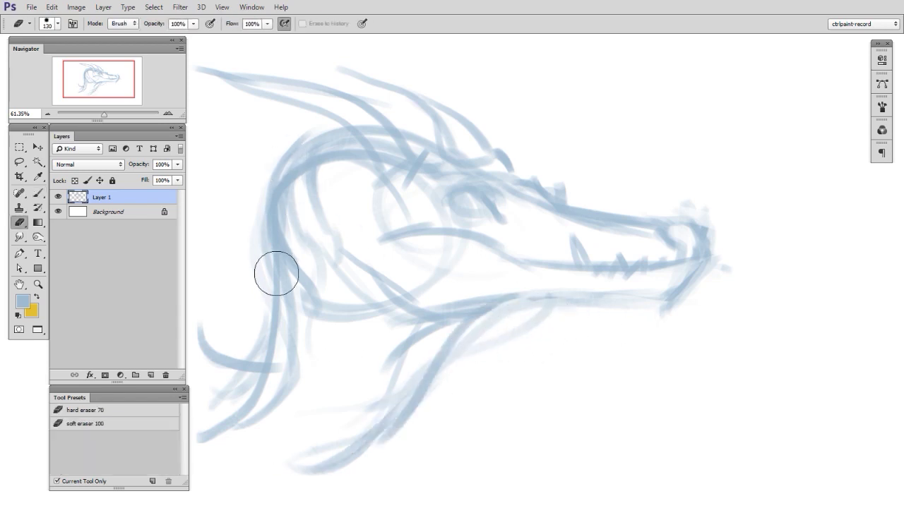
key(b)
mouse_move(277, 274)
mouse_down()
mouse_move(324, 136)
mouse_move(377, 135)
mouse_up()
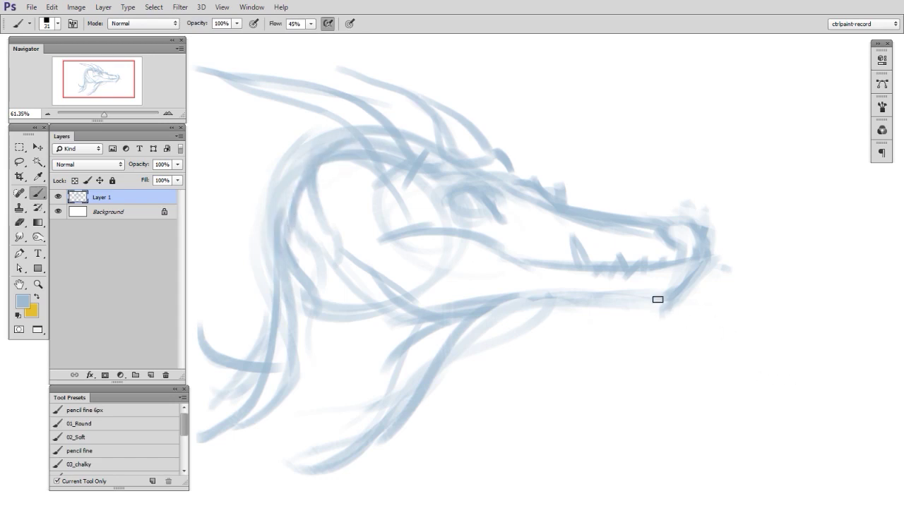
Erase the old snout top line and redraw a higher, thicker snout bridge curving down to the tip.
key(e)
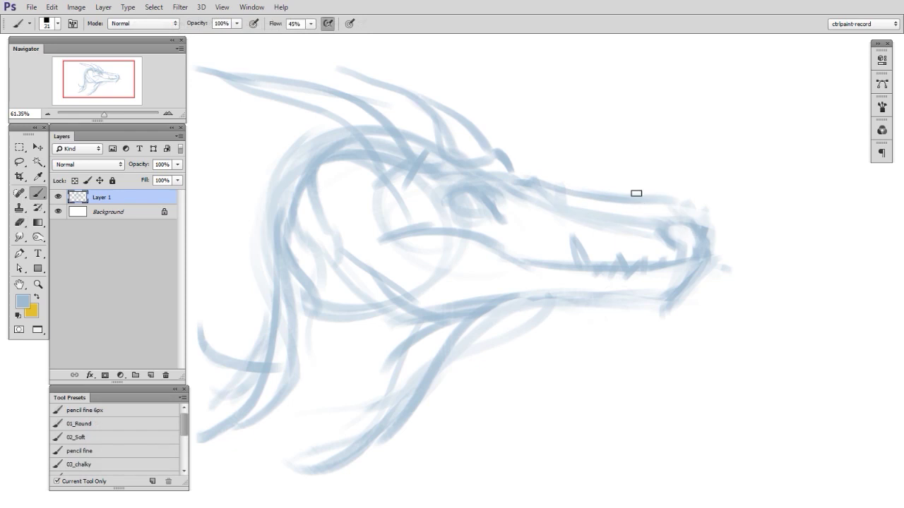
mouse_move(651, 192)
mouse_down()
mouse_move(698, 246)
mouse_move(682, 255)
mouse_up()
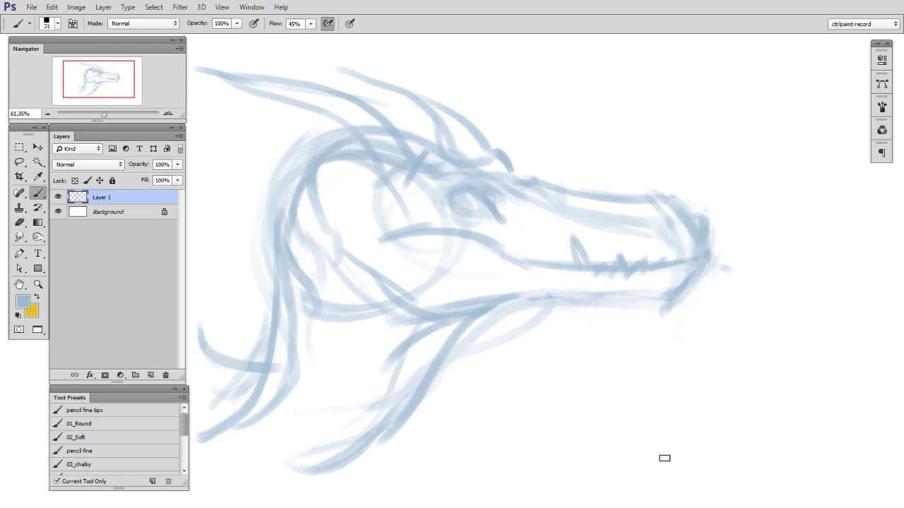
Erase the dragon's teeth and old mouth line, and redraw the mouth line slightly higher out to the snout tip.
key(e)
drag(579, 238, 642, 258)
key(b)
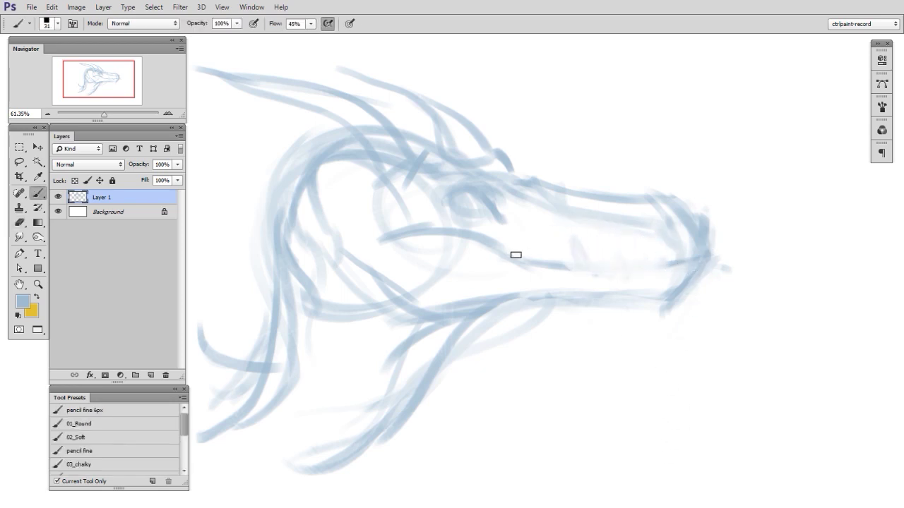
drag(507, 258, 684, 263)
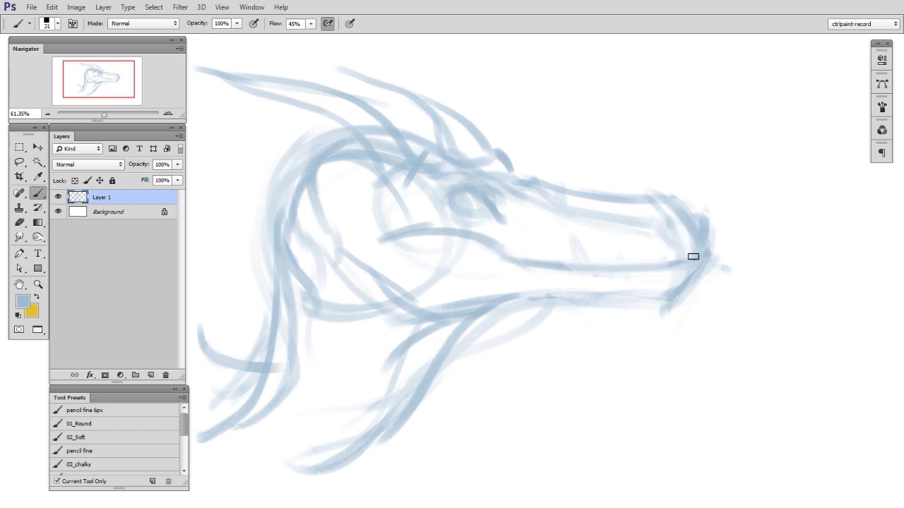
drag(494, 240, 617, 255)
key(e)
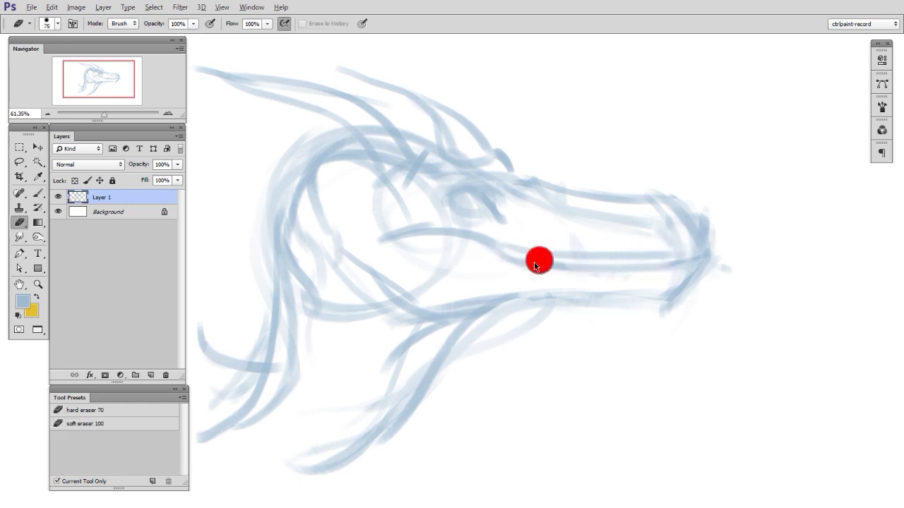
drag(539, 258, 613, 273)
drag(521, 262, 708, 260)
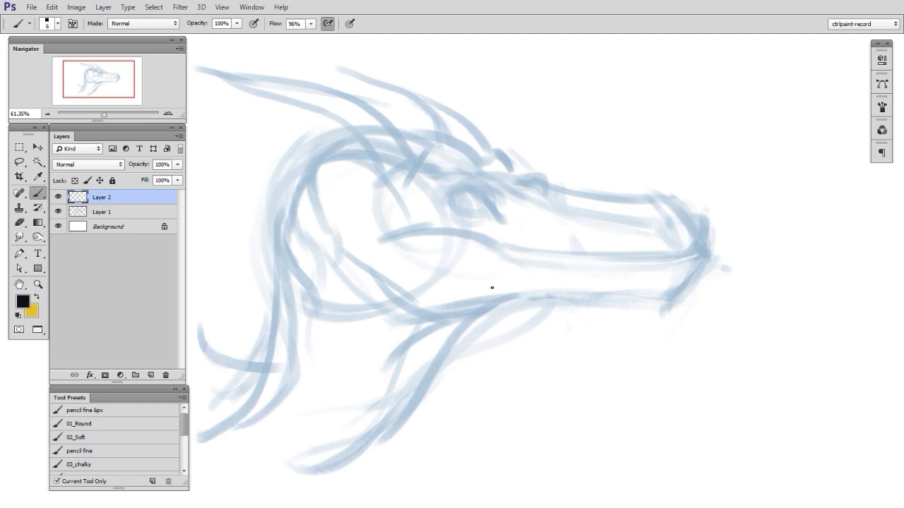
Ink the dragon's eye outline and lower lid in black on Layer 2 with a fine brush.
drag(494, 288, 522, 264)
drag(445, 221, 568, 350)
mouse_move(507, 230)
mouse_down()
mouse_move(530, 248)
mouse_move(554, 247)
mouse_move(505, 228)
mouse_move(528, 227)
mouse_up()
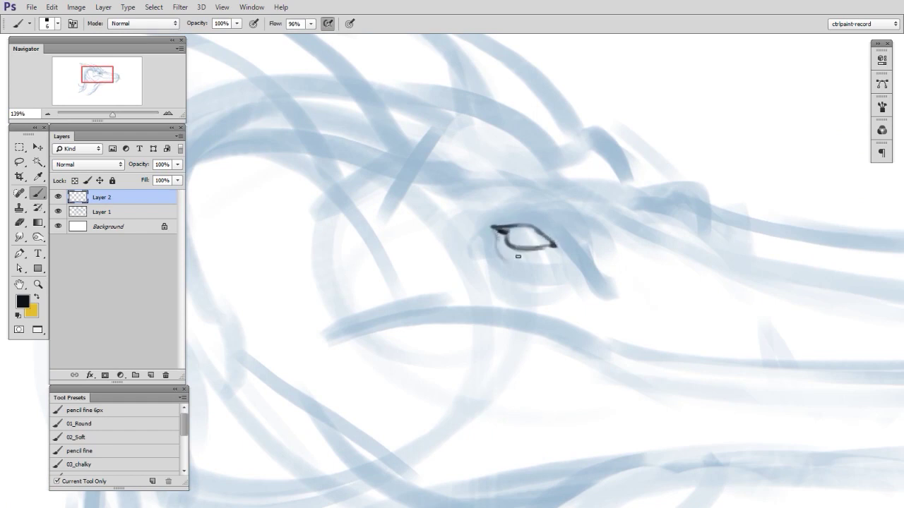
drag(535, 262, 564, 254)
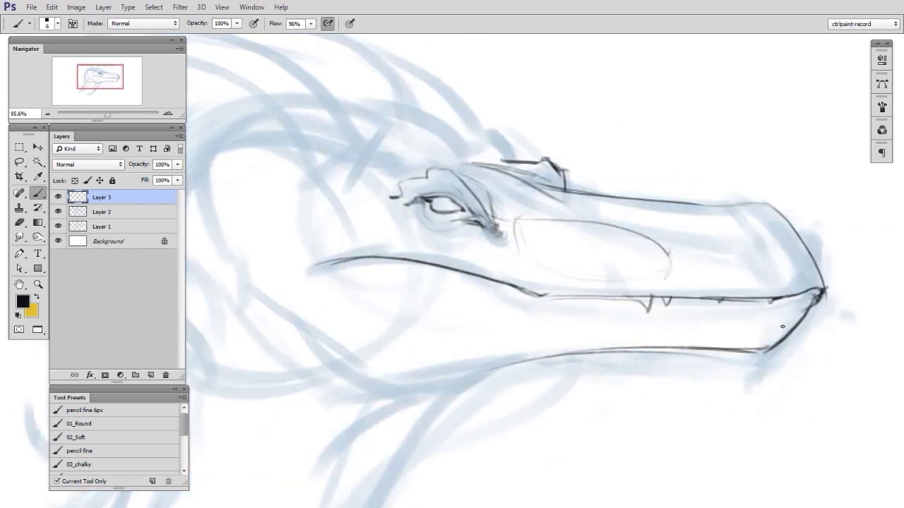
Ink the two nostrils at the dragon's snout tip on a new layer.
key(ctrl+shift+alt+n)
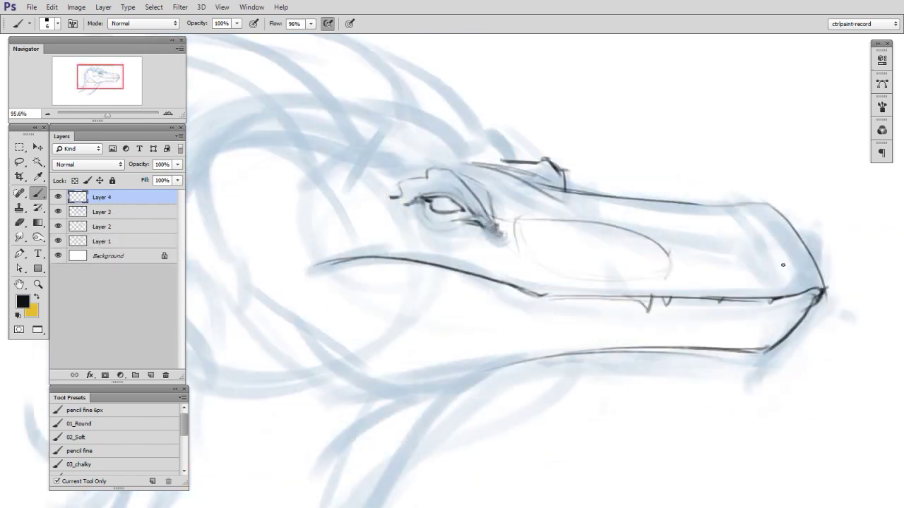
drag(763, 236, 782, 266)
mouse_move(807, 323)
mouse_down()
mouse_move(809, 309)
mouse_move(774, 317)
mouse_move(796, 349)
mouse_up()
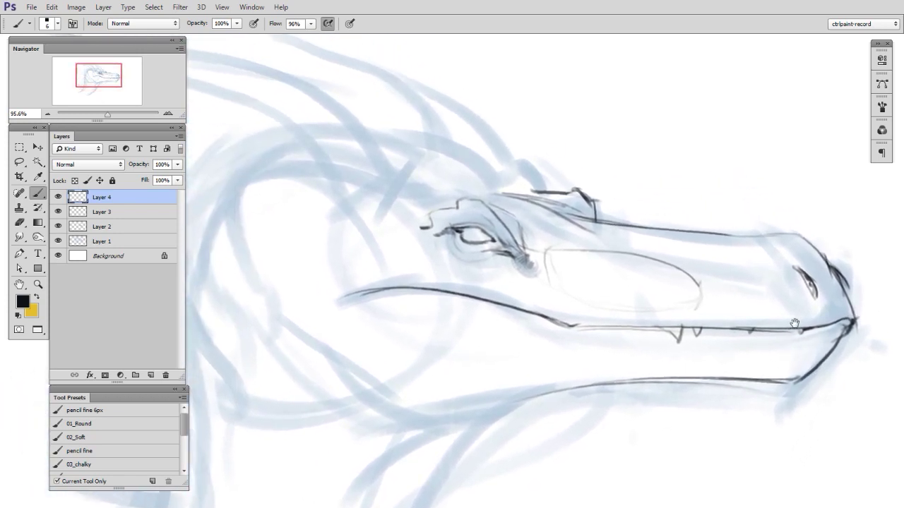
Erase the stray ink line above the dragon's brow and merge the ink layers into Layer 2.
key(e)
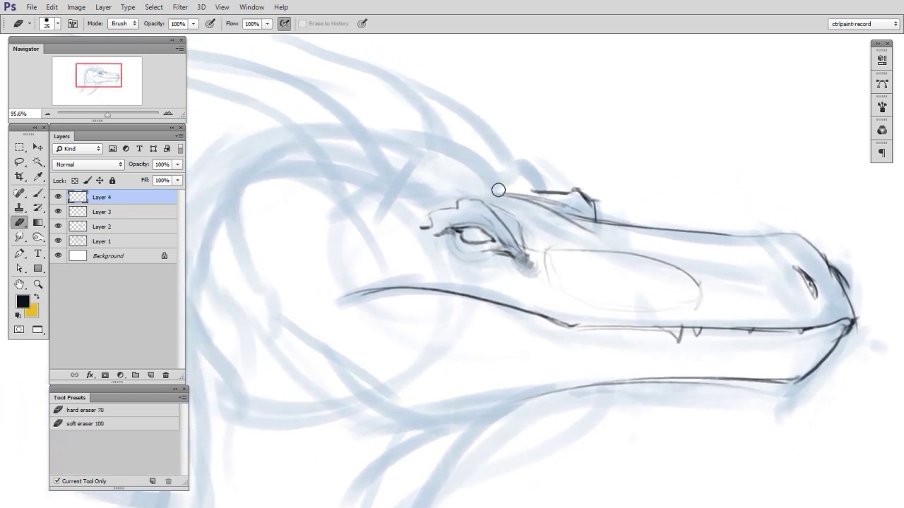
key(ctrl+e)
key(ctrl+e)
Ink the top contour of the dragon's skull back from the brow on a new layer.
key(ctrl+shift+alt+n)
key(b)
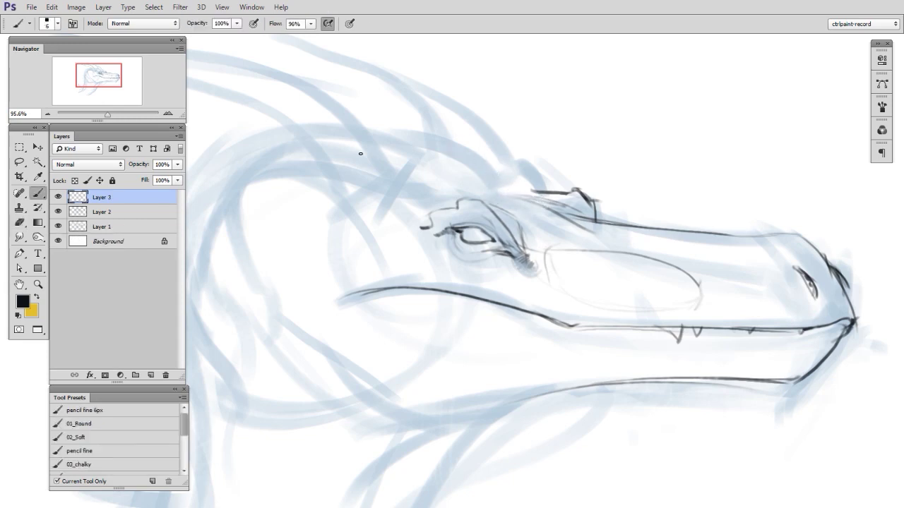
mouse_move(335, 139)
mouse_down()
mouse_move(485, 163)
mouse_move(558, 212)
mouse_up()
drag(623, 346, 674, 356)
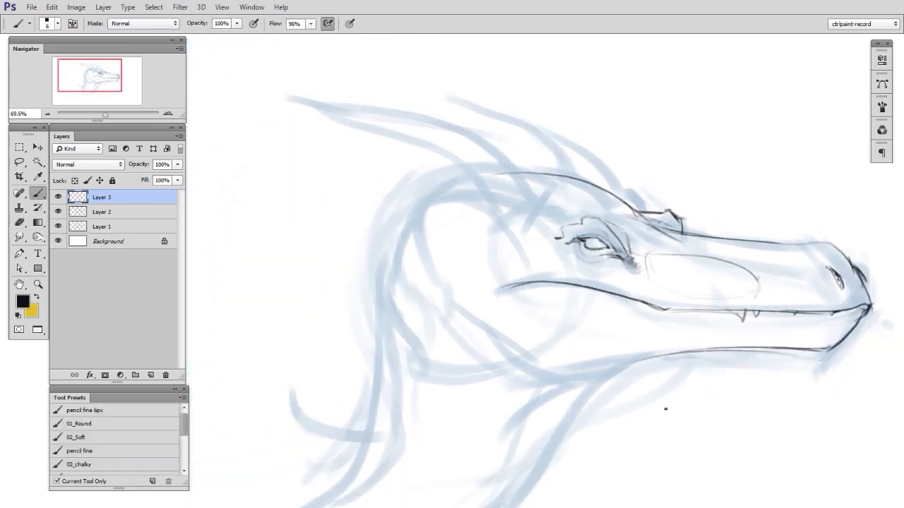
drag(665, 409, 680, 394)
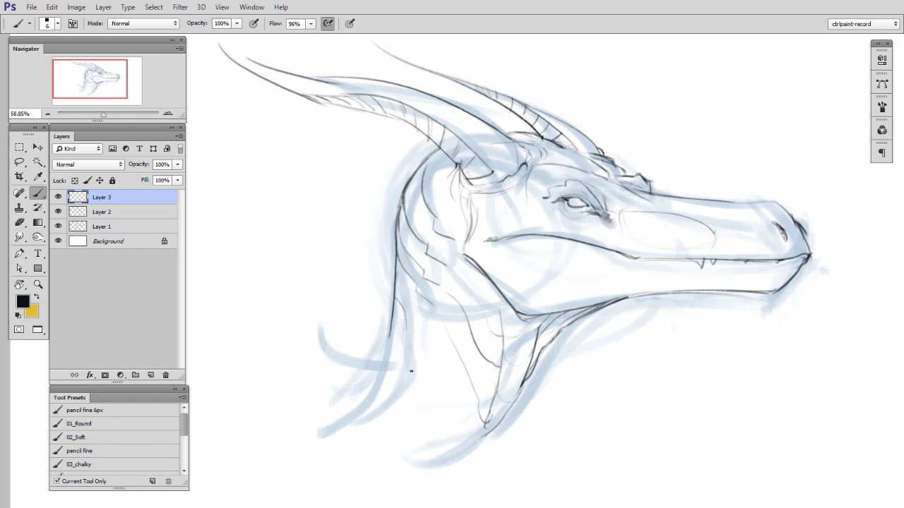
Ink the dragon's neck contour down to its rounded lower end and along the bottom of the throat.
mouse_move(399, 337)
mouse_down()
mouse_move(417, 424)
mouse_move(468, 412)
mouse_up()
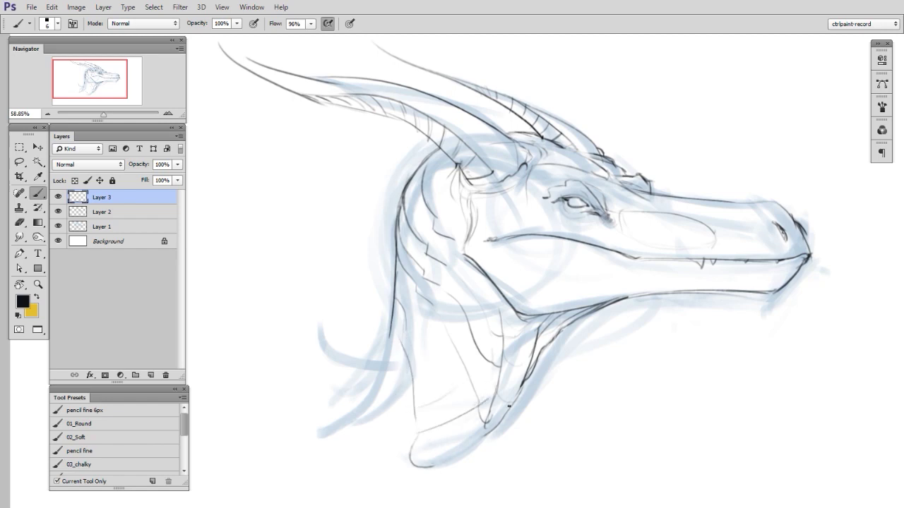
drag(497, 422, 448, 465)
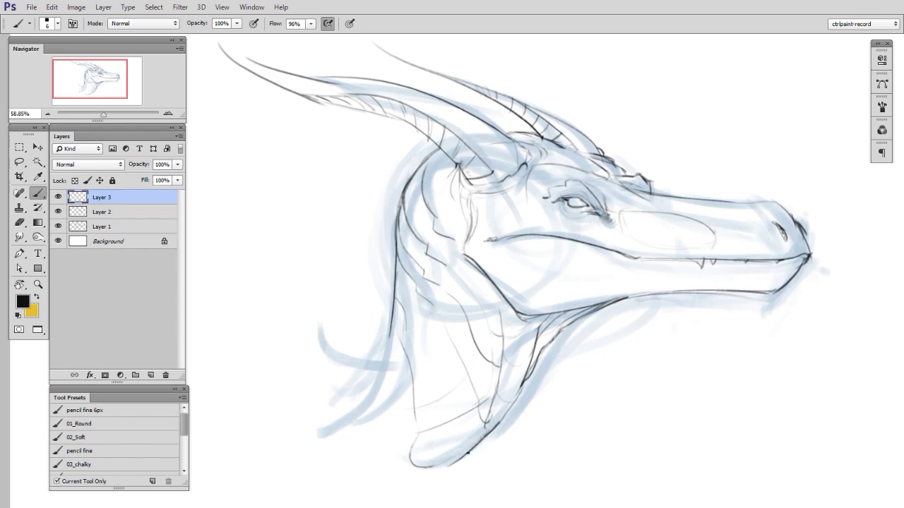